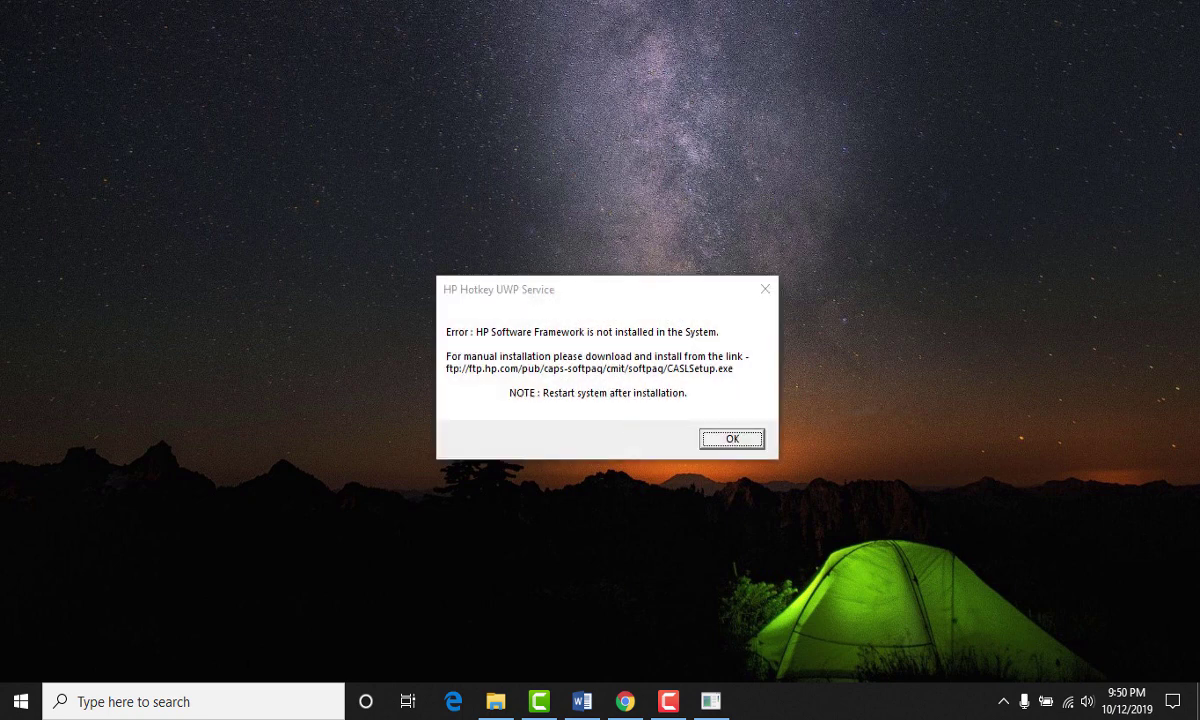
Switch to Chrome and try to open the address ftp://ftp.hp.com/pub/caps-soft-softpaq/cmit/softpasq/CASLSetup.exe.
{"action": "left_click", "coordinate": [600, 302]}
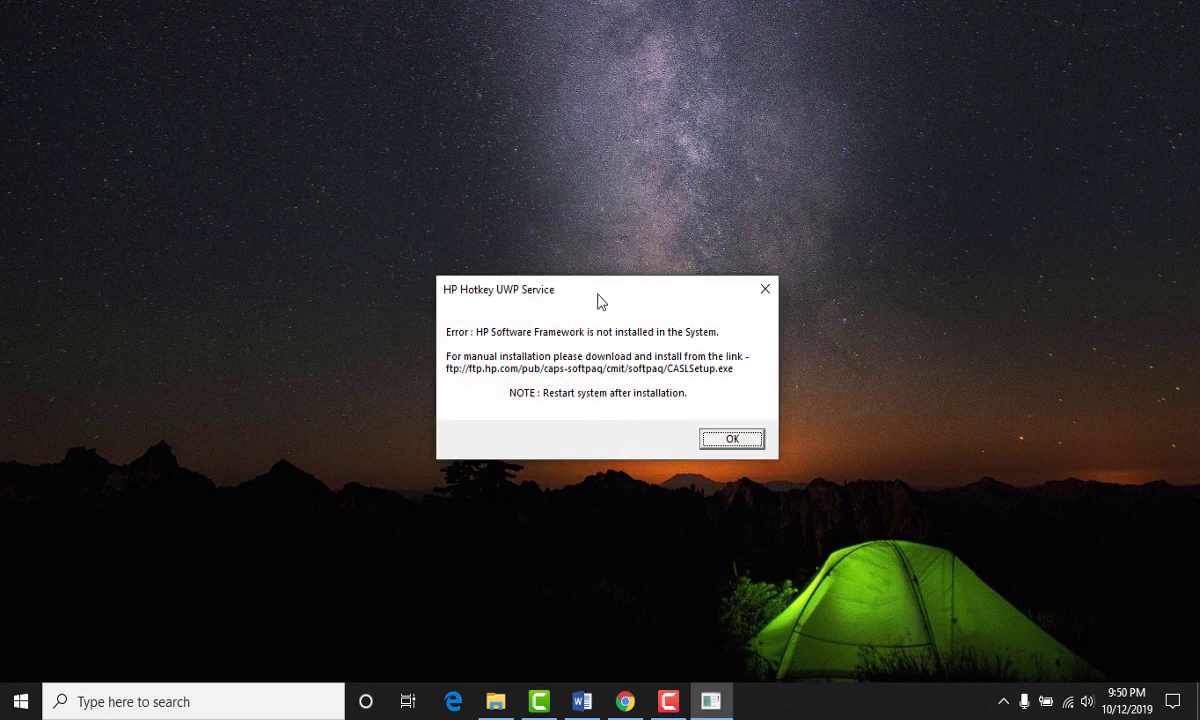
{"action": "left_click_drag", "start_coordinate": [598, 295], "coordinate": [585, 237]}
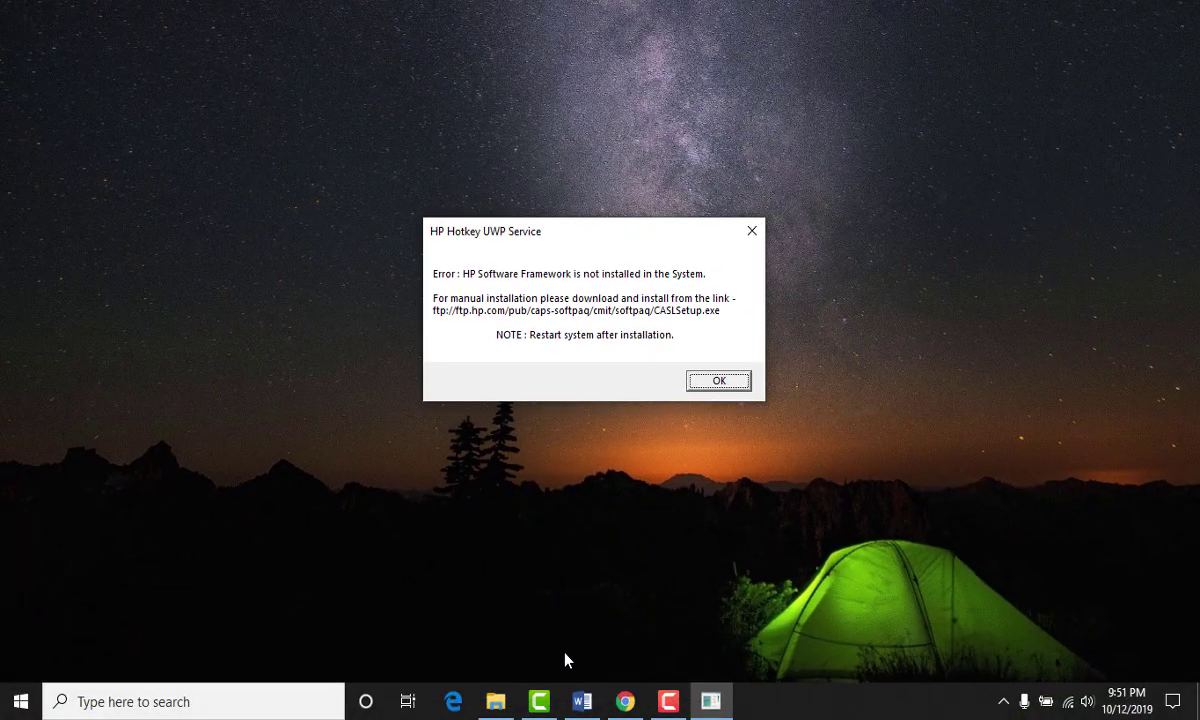
{"action": "left_click", "coordinate": [624, 701]}
{"action": "left_click", "coordinate": [436, 48]}
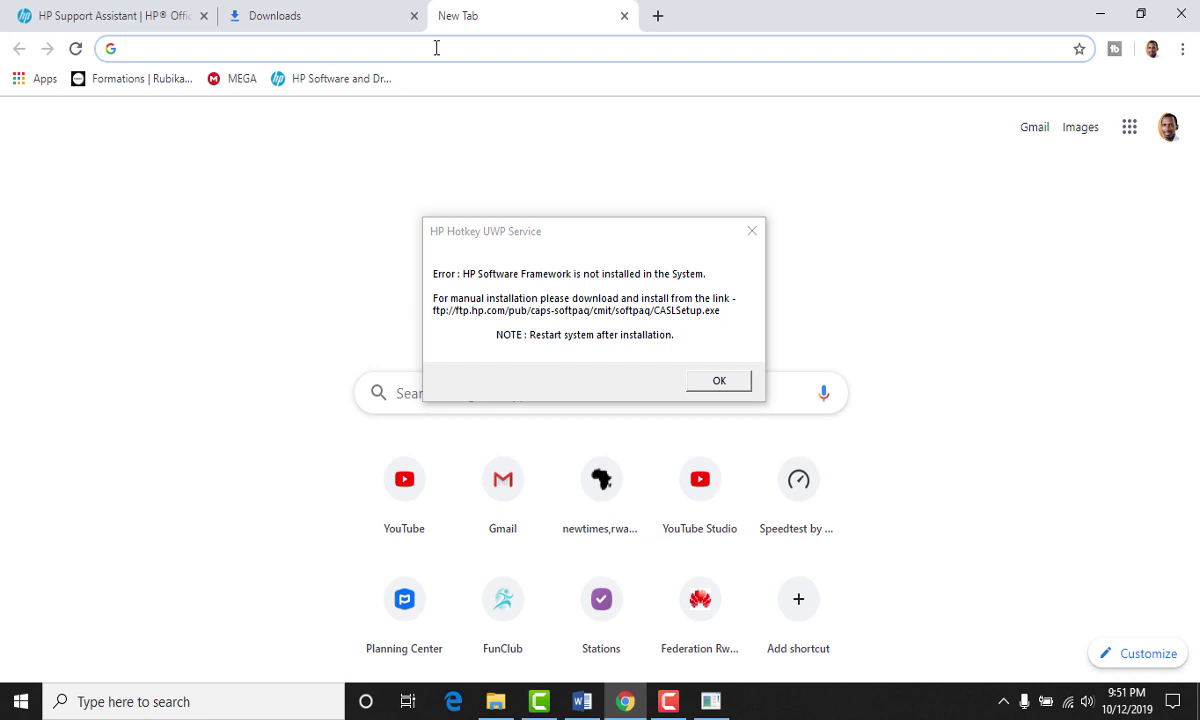
{"action": "type", "text": "ftp://ftp.hp.com/pub/caps-soft-softpaq/cmit/softpasq/CASLSetup.exe"}
{"action": "key", "text": "Return"}
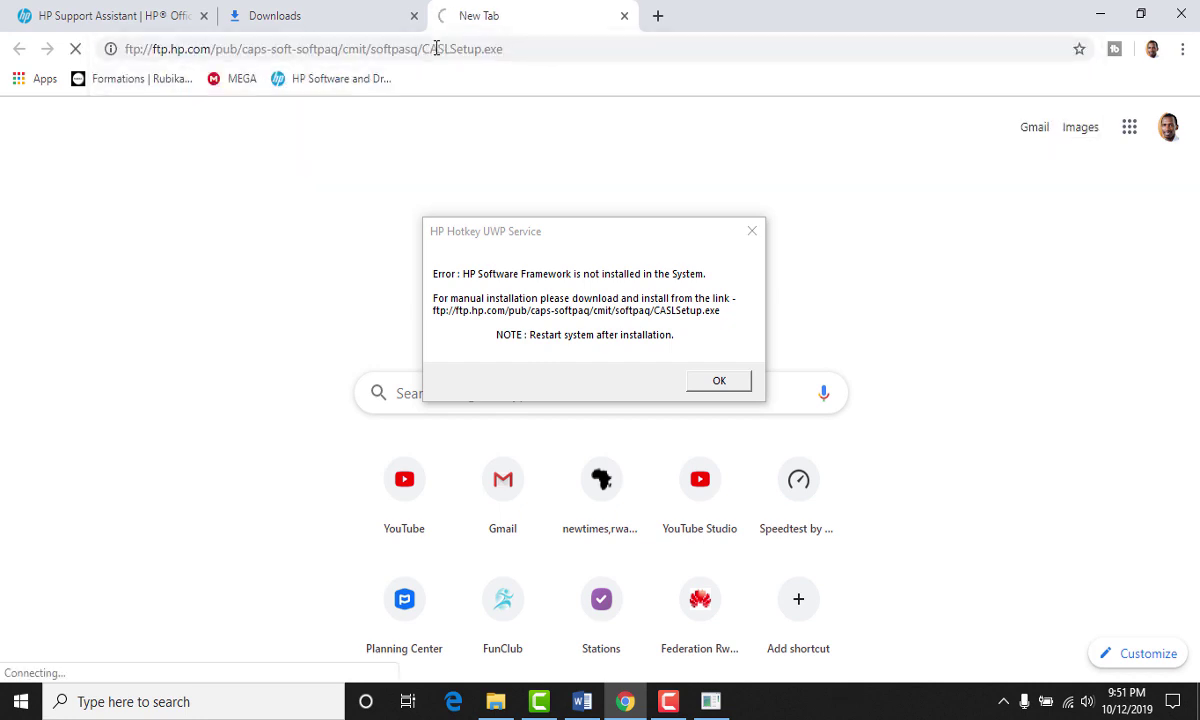
Dismiss the HP Hotkey UWP Service error dialog that covers the browser page.
{"action": "left_click", "coordinate": [757, 257]}
{"action": "left_click", "coordinate": [752, 232]}
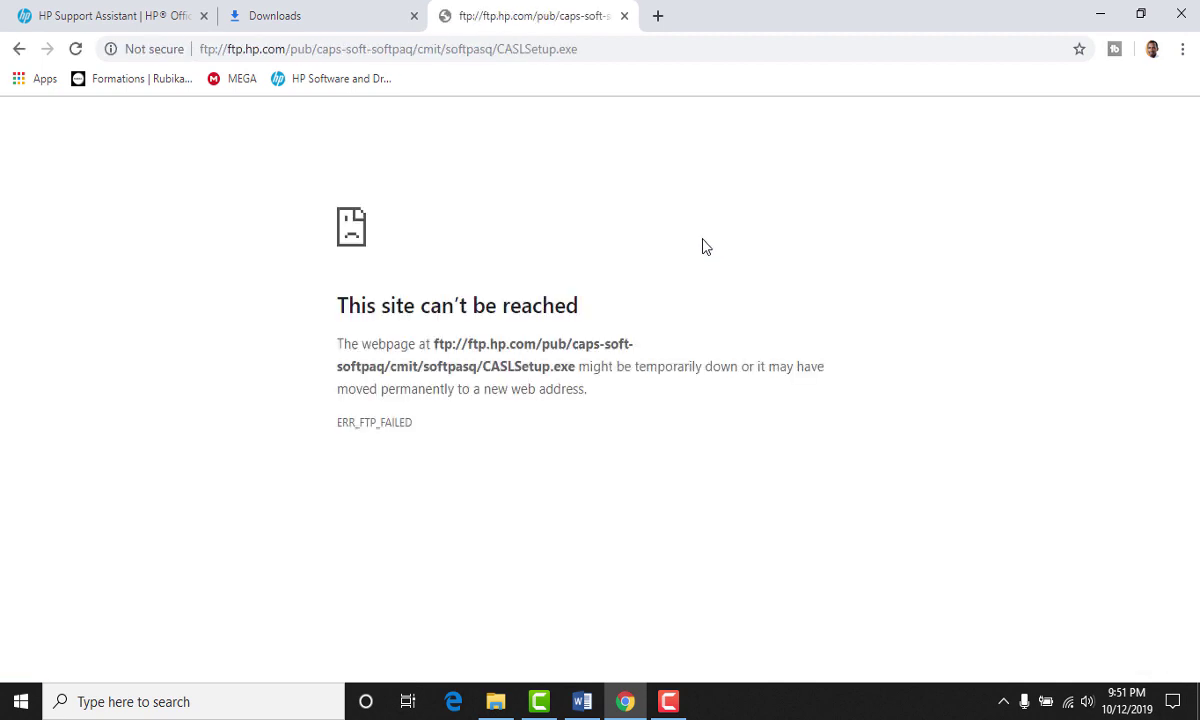
{"action": "left_click_drag", "start_coordinate": [335, 305], "coordinate": [366, 306]}
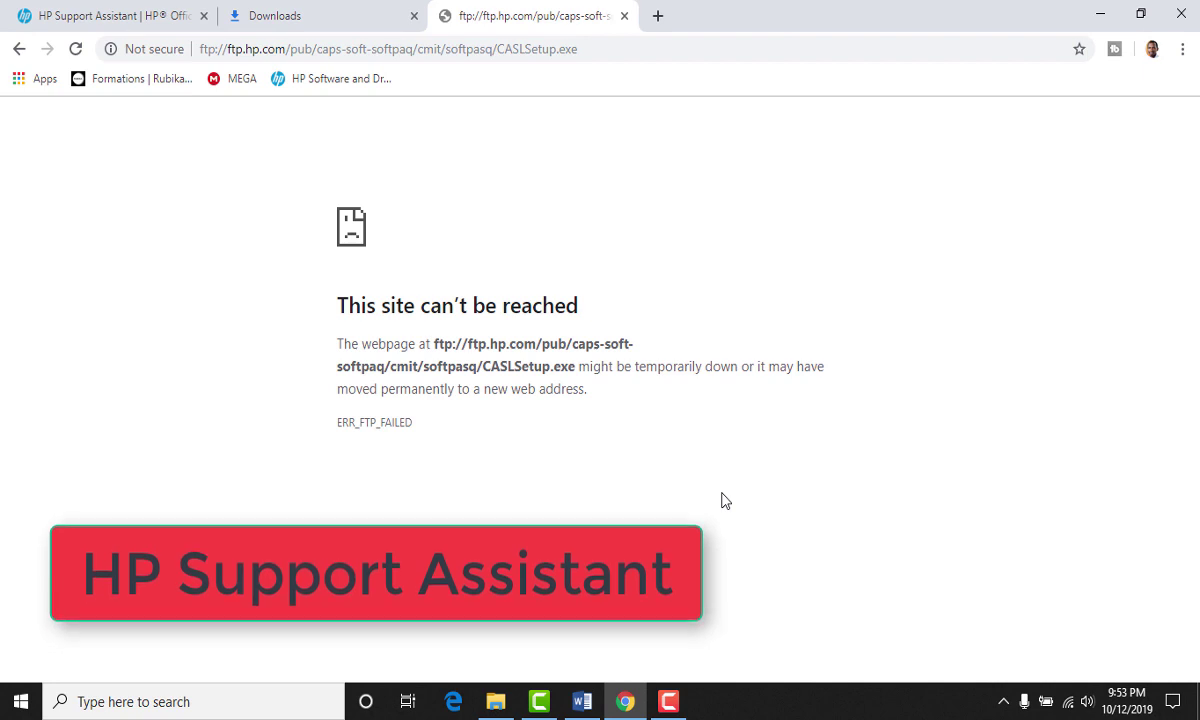
Open hp.com/go/hpsupportassistant in a new browser tab.
{"action": "left_click", "coordinate": [660, 18]}
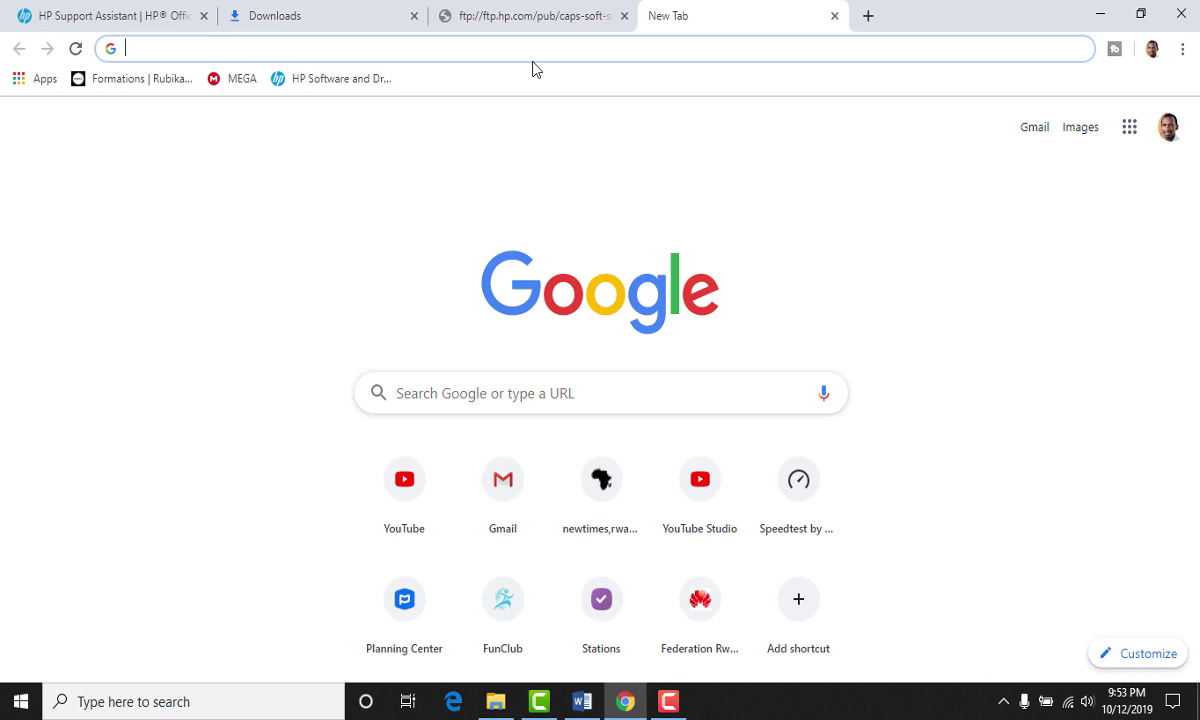
{"action": "type", "text": "hp.co"}
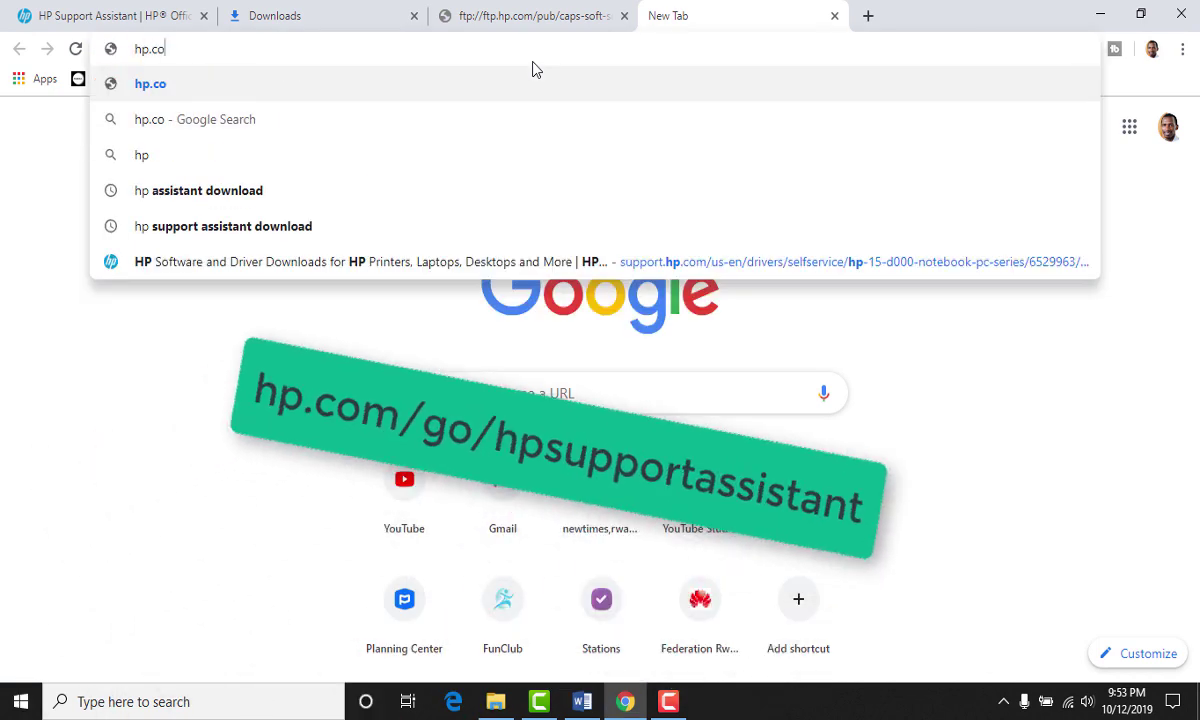
{"action": "type", "text": "m/"}
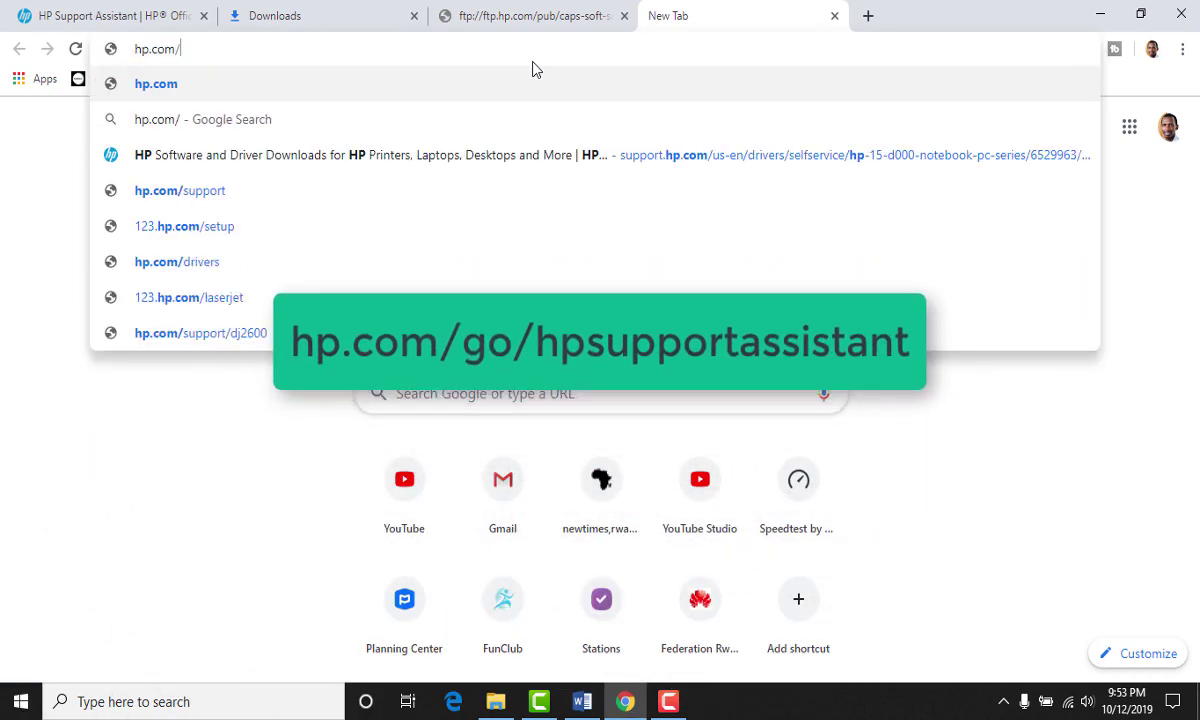
{"action": "type", "text": "go/"}
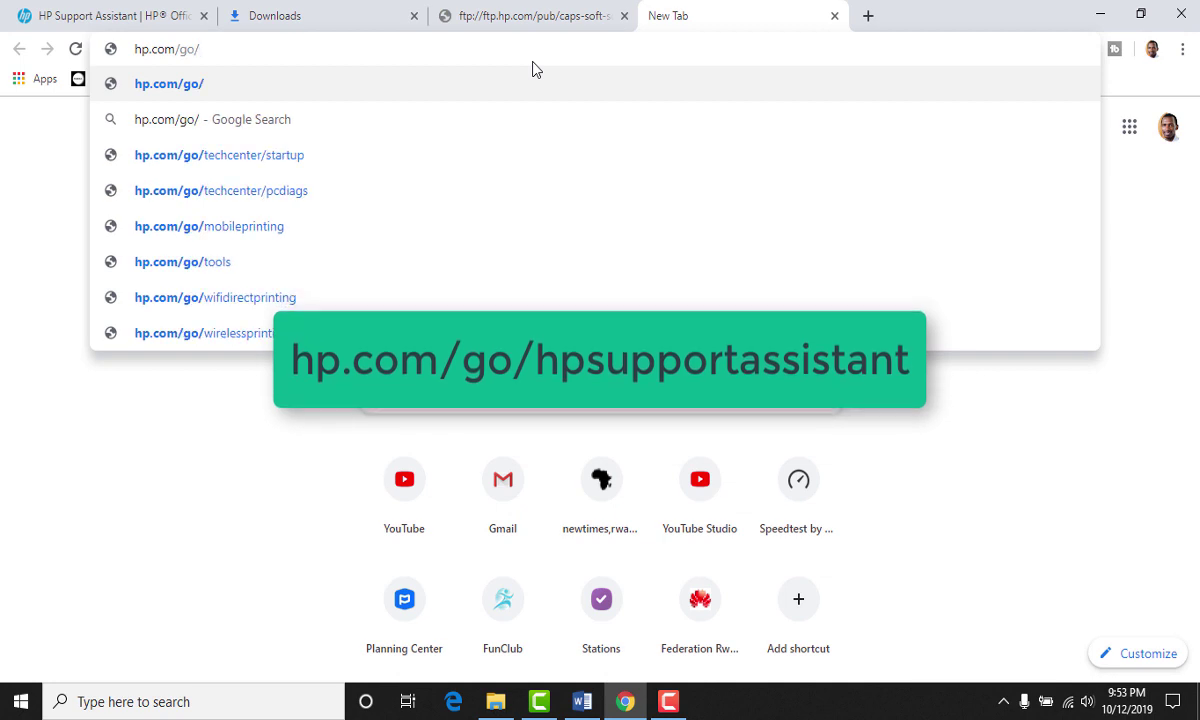
{"action": "type", "text": "hps"}
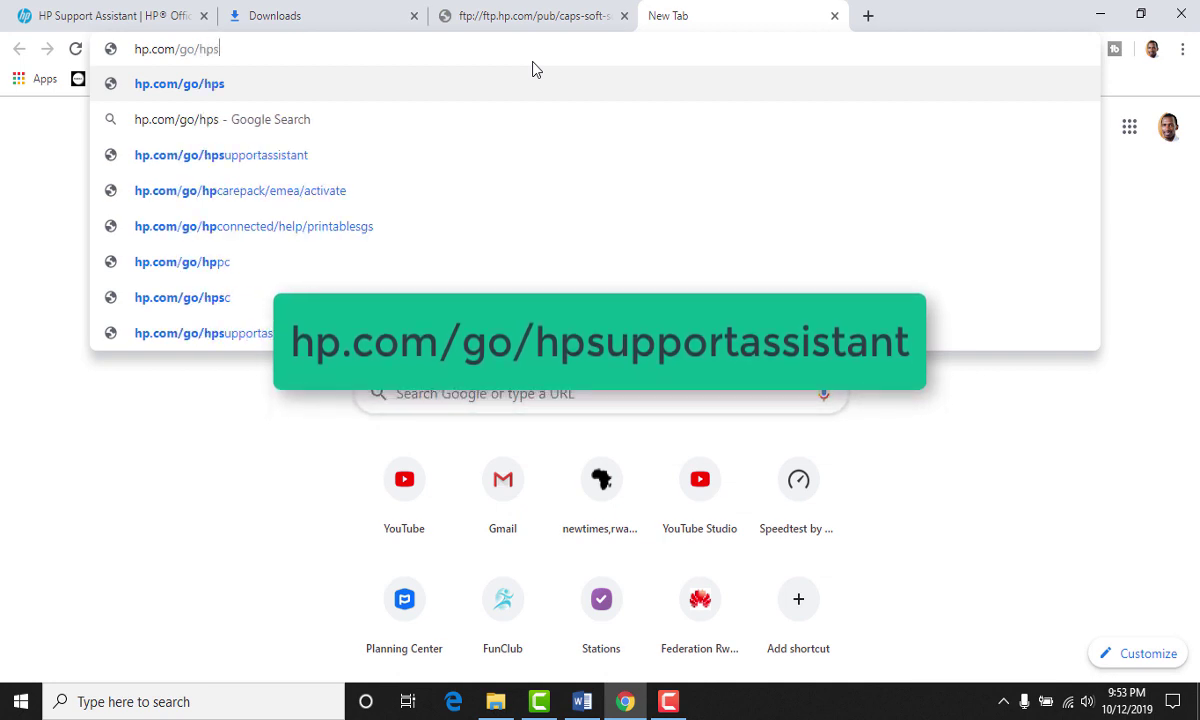
{"action": "type", "text": "uppor"}
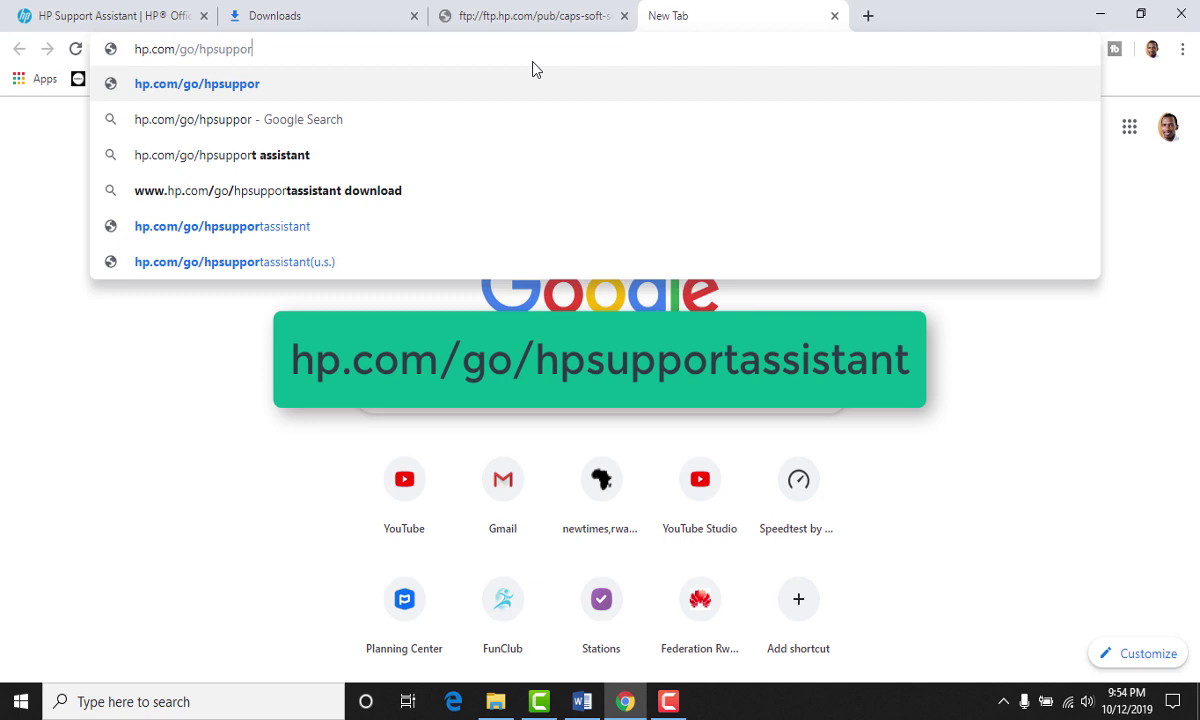
{"action": "type", "text": "tassist"}
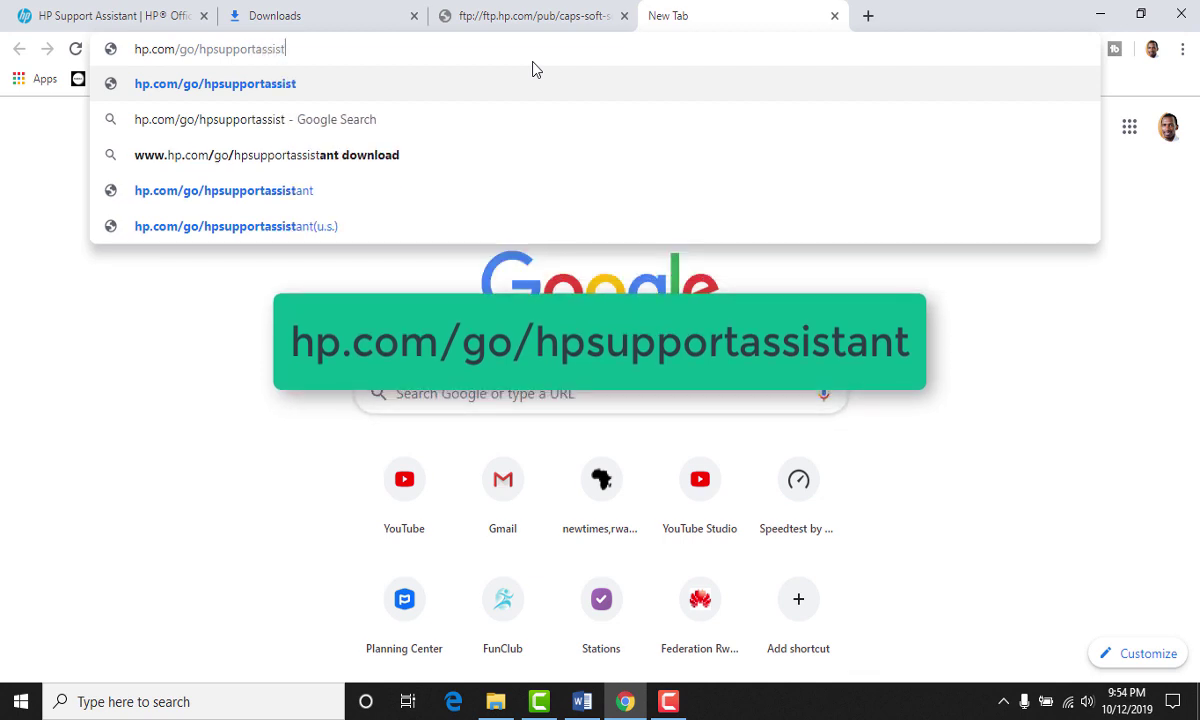
{"action": "type", "text": "ant"}
{"action": "key", "text": "Return"}
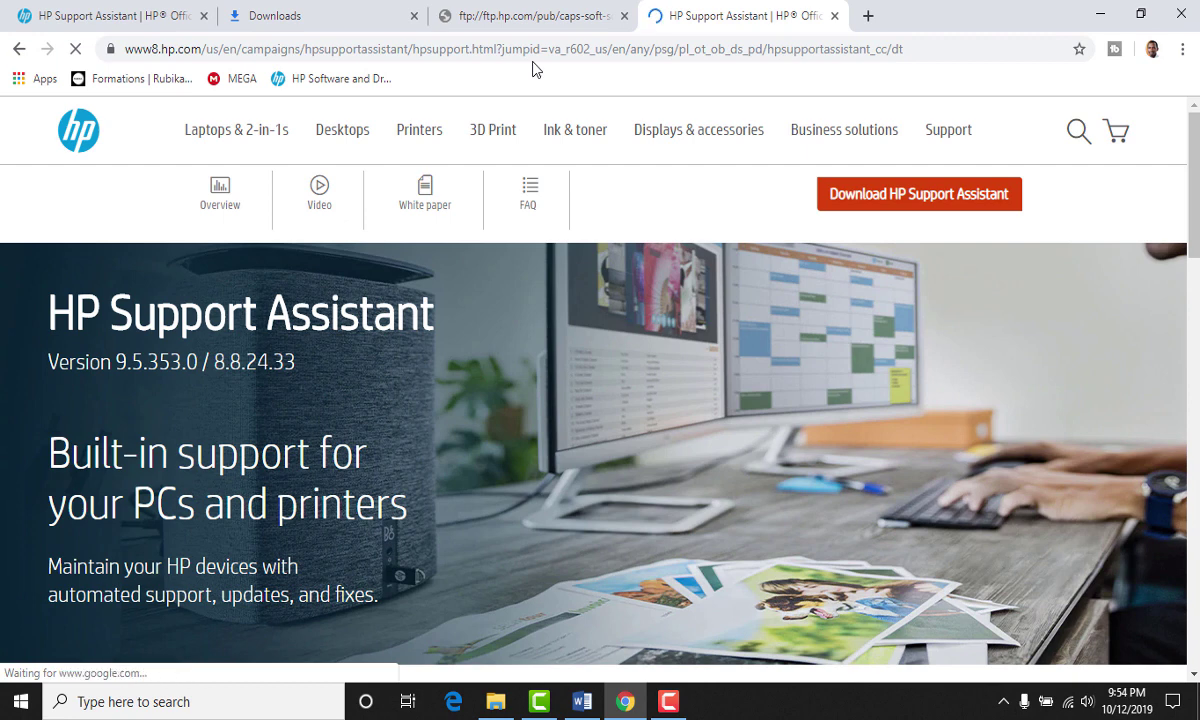
Search Google for "hp assistant download" in another new tab and open the official HP Support Assistant result.
{"action": "mouse_move", "coordinate": [927, 132]}
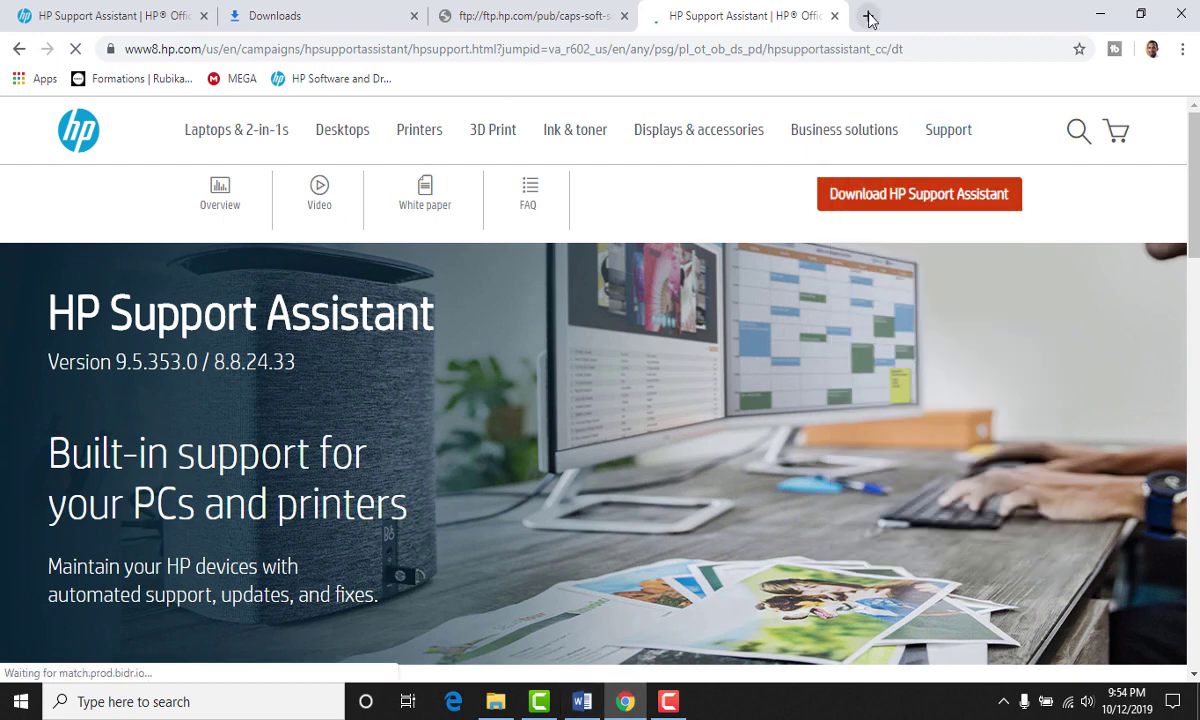
{"action": "left_click", "coordinate": [868, 16]}
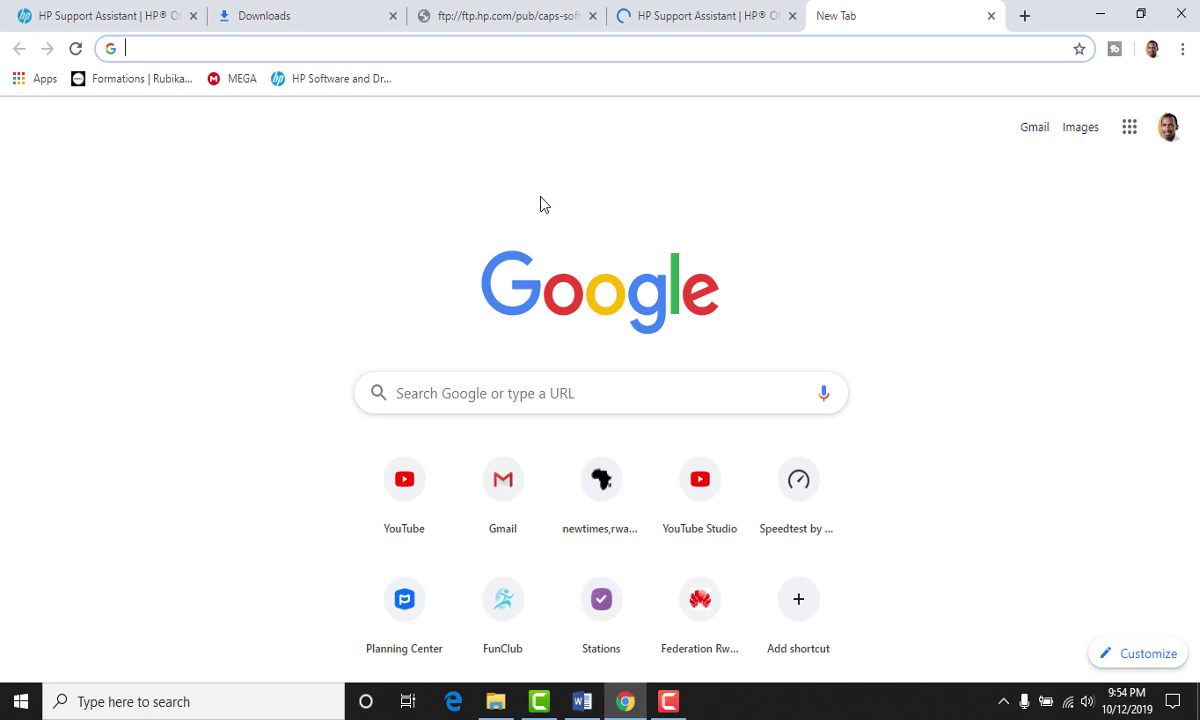
{"action": "left_click", "coordinate": [533, 392]}
{"action": "type", "text": "h"}
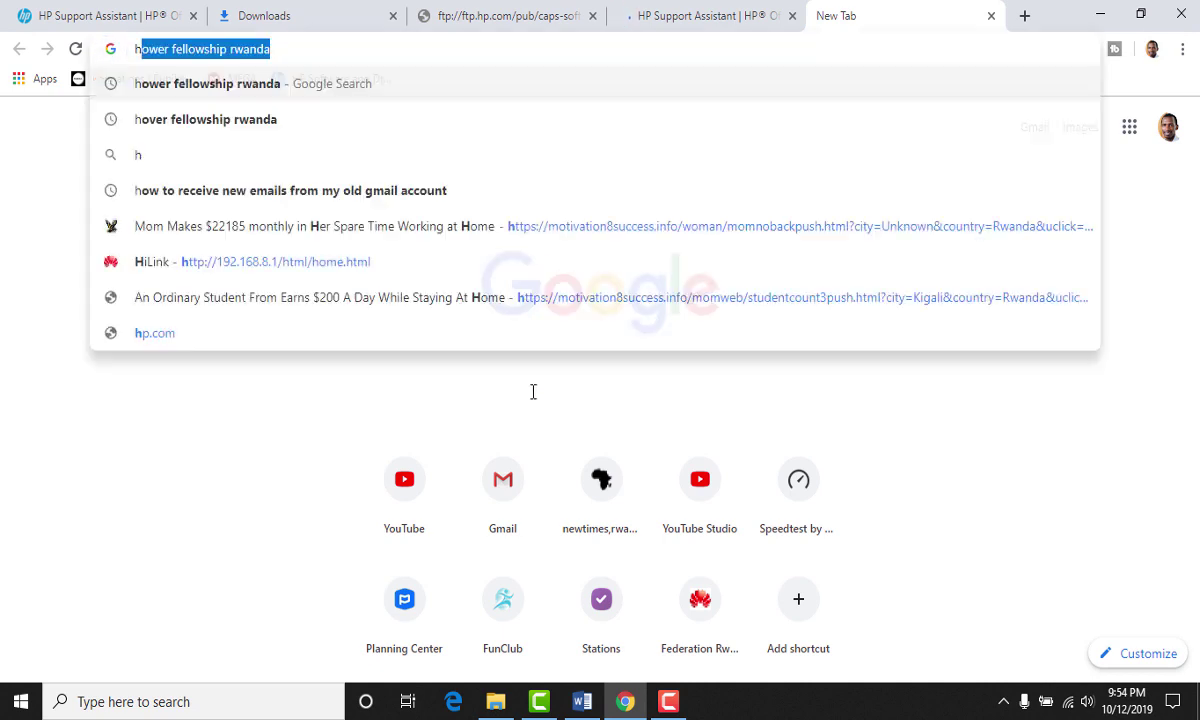
{"action": "type", "text": "p assi"}
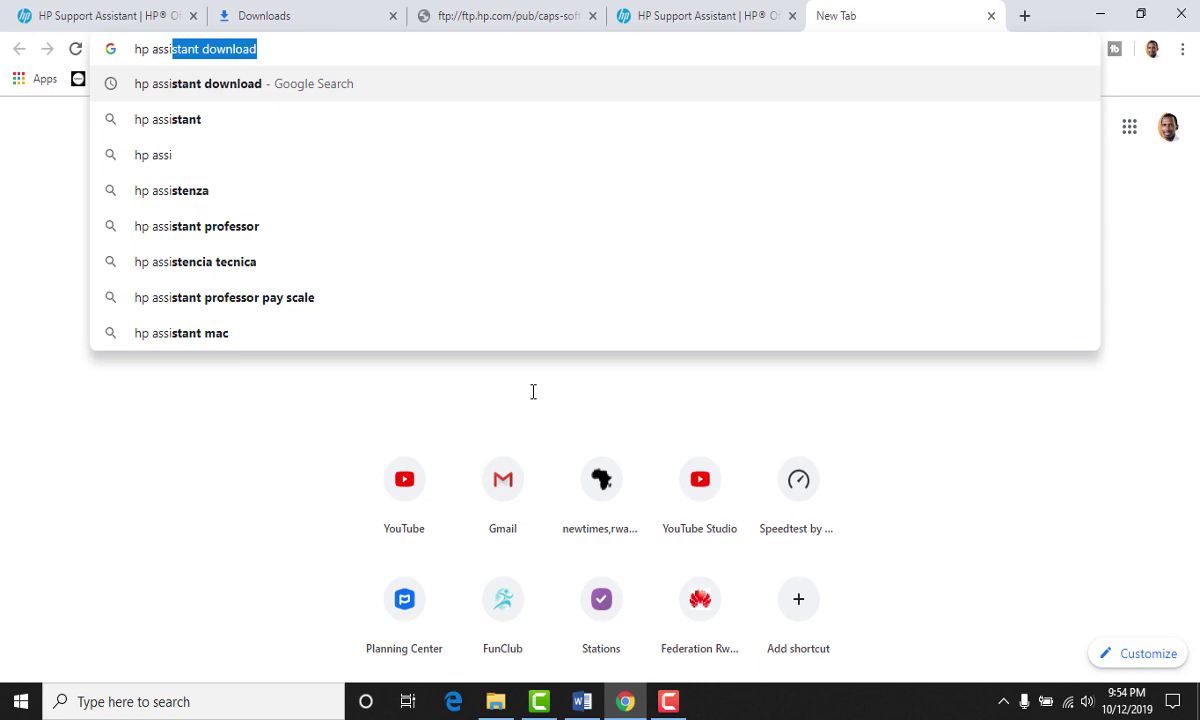
{"action": "key", "text": "Return"}
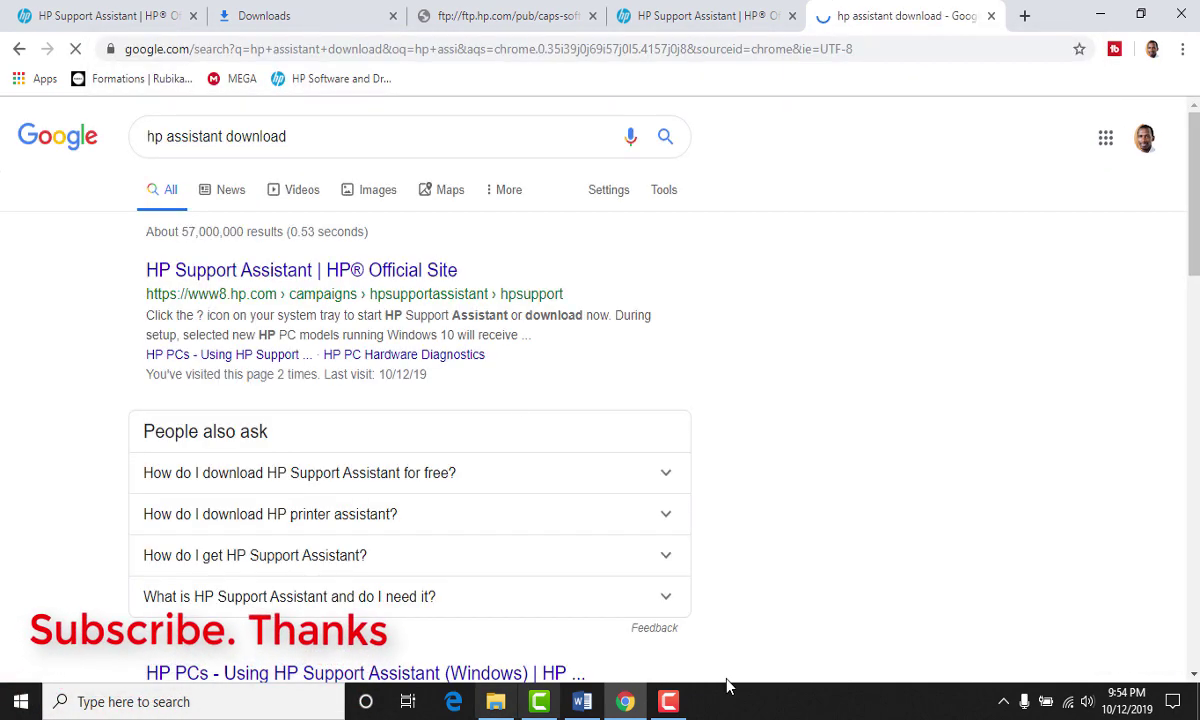
{"action": "scroll", "coordinate": [464, 470], "scroll_direction": "down", "scroll_amount": 1}
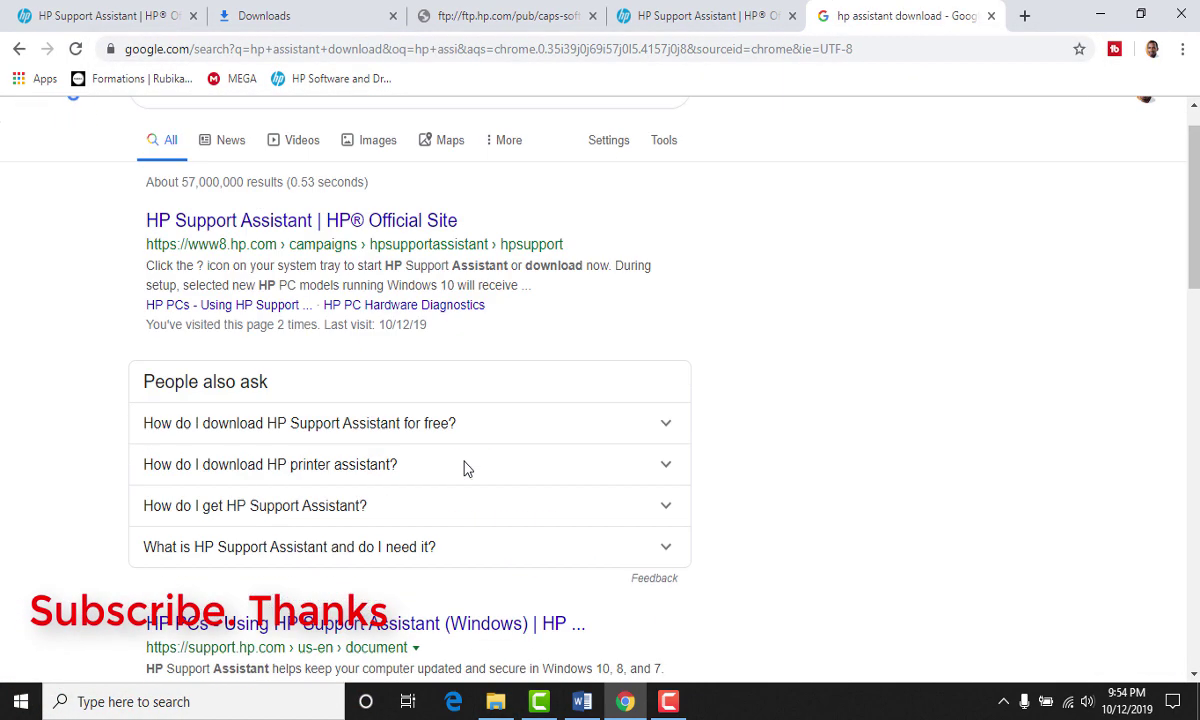
{"action": "scroll", "coordinate": [464, 470], "scroll_direction": "up", "scroll_amount": 1}
{"action": "scroll", "coordinate": [415, 530], "scroll_direction": "down", "scroll_amount": 4}
{"action": "scroll", "coordinate": [418, 530], "scroll_direction": "up", "scroll_amount": 4}
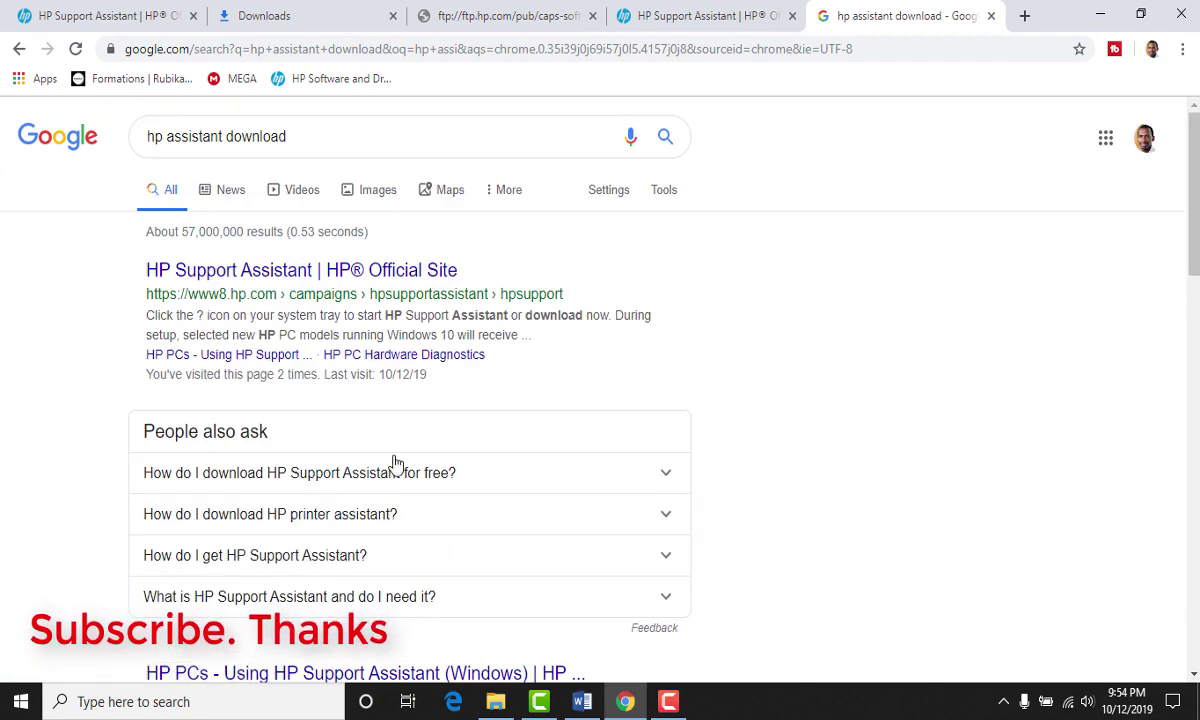
{"action": "left_click", "coordinate": [307, 276]}
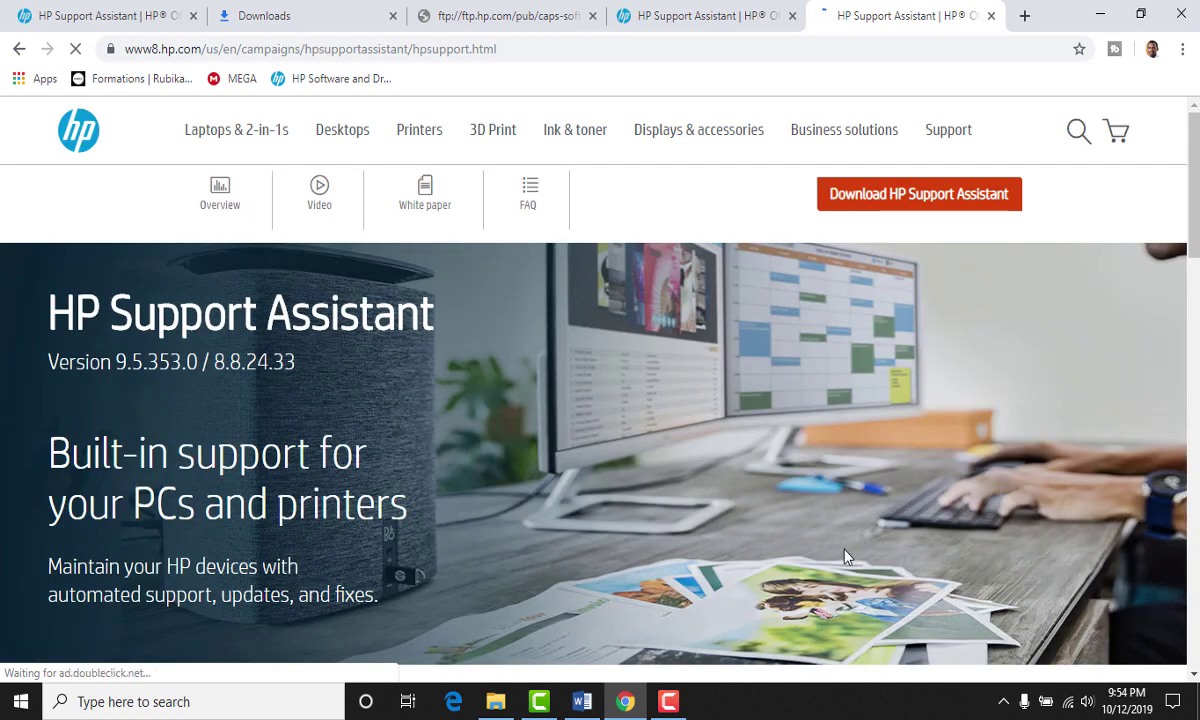
Try to download the HP Support Assistant installer from the official HP page.
{"action": "left_click", "coordinate": [968, 208]}
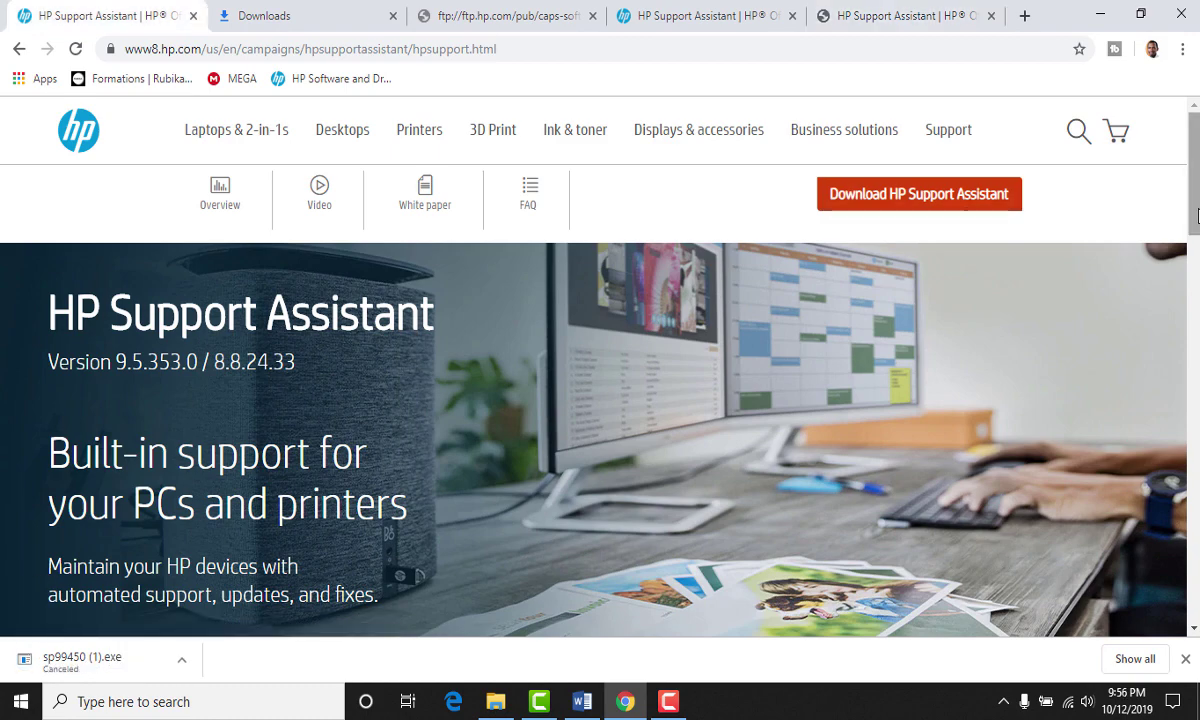
{"action": "scroll", "coordinate": [1195, 210], "scroll_direction": "down", "scroll_amount": 2}
{"action": "scroll", "coordinate": [1182, 123], "scroll_direction": "up", "scroll_amount": 2}
{"action": "scroll", "coordinate": [1195, 165], "scroll_direction": "down", "scroll_amount": 1}
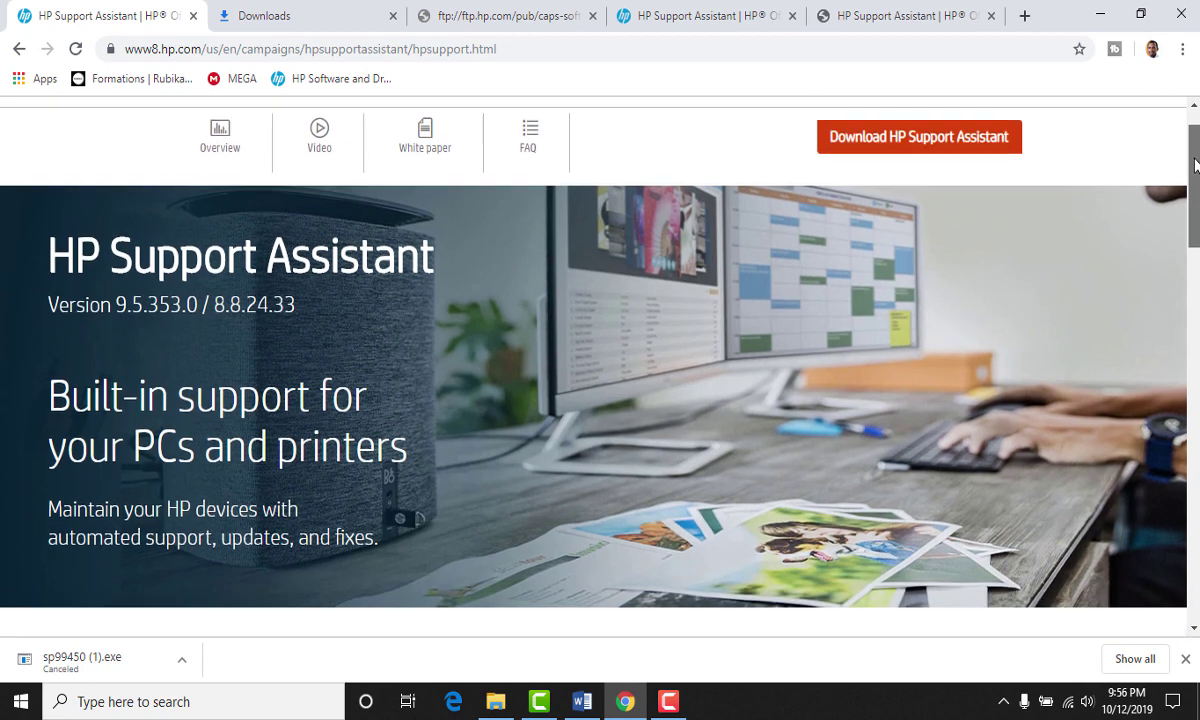
{"action": "scroll", "coordinate": [1195, 165], "scroll_direction": "up", "scroll_amount": 1}
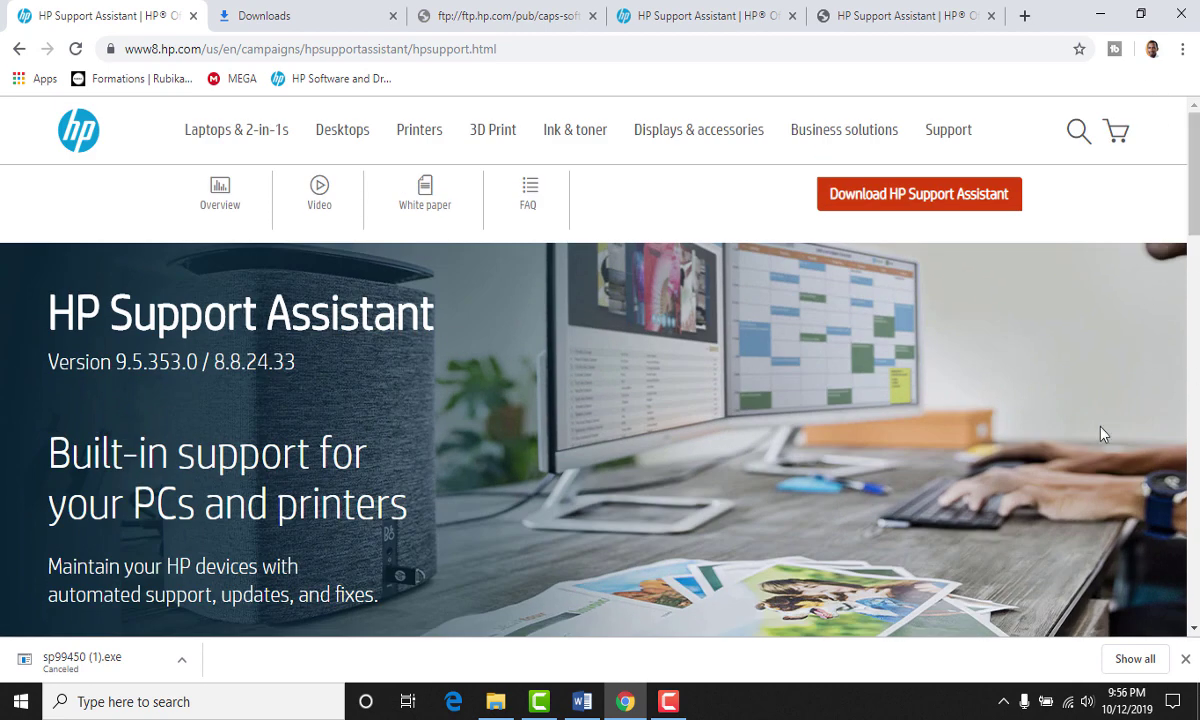
Run the already downloaded sp99450 installer from its folder and minimize the windows covering the desktop.
{"action": "left_click", "coordinate": [1135, 659]}
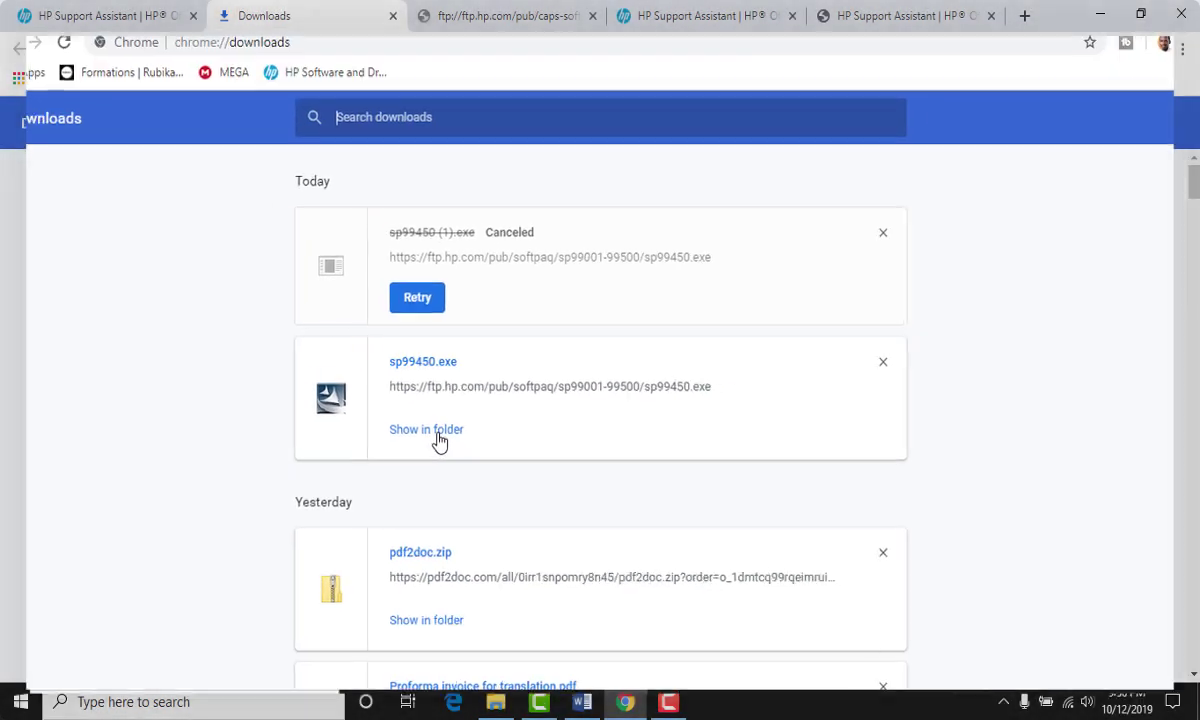
{"action": "left_click", "coordinate": [442, 438]}
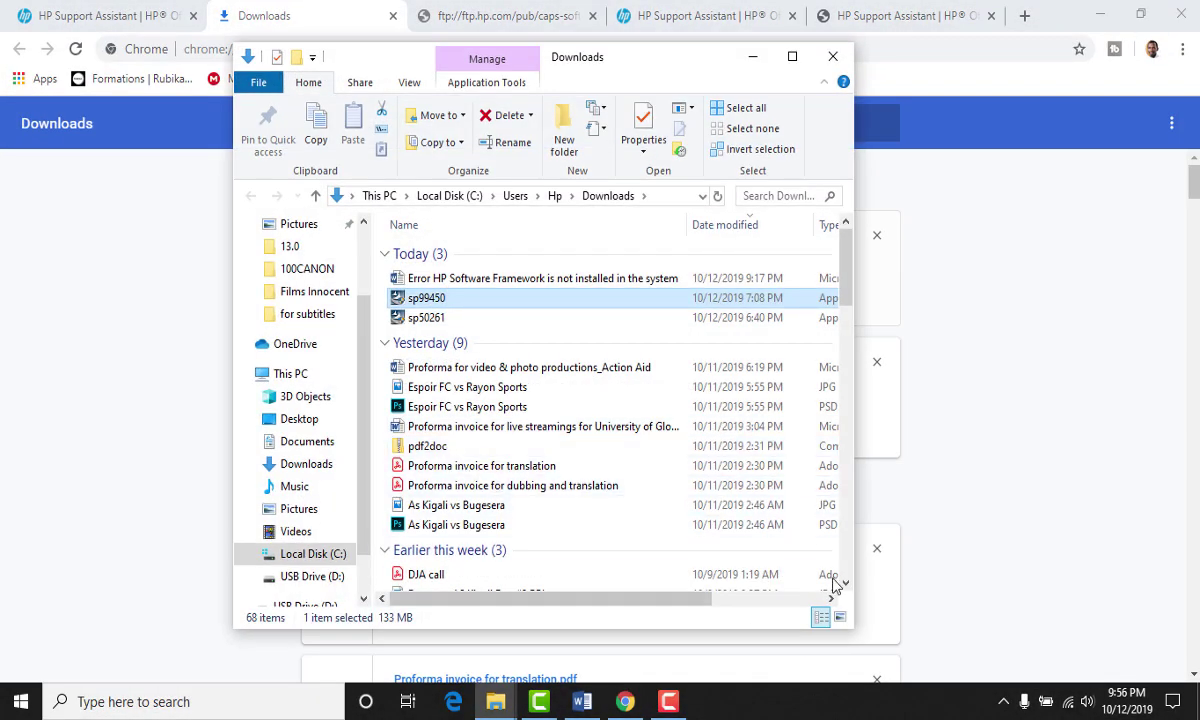
{"action": "left_click", "coordinate": [792, 57]}
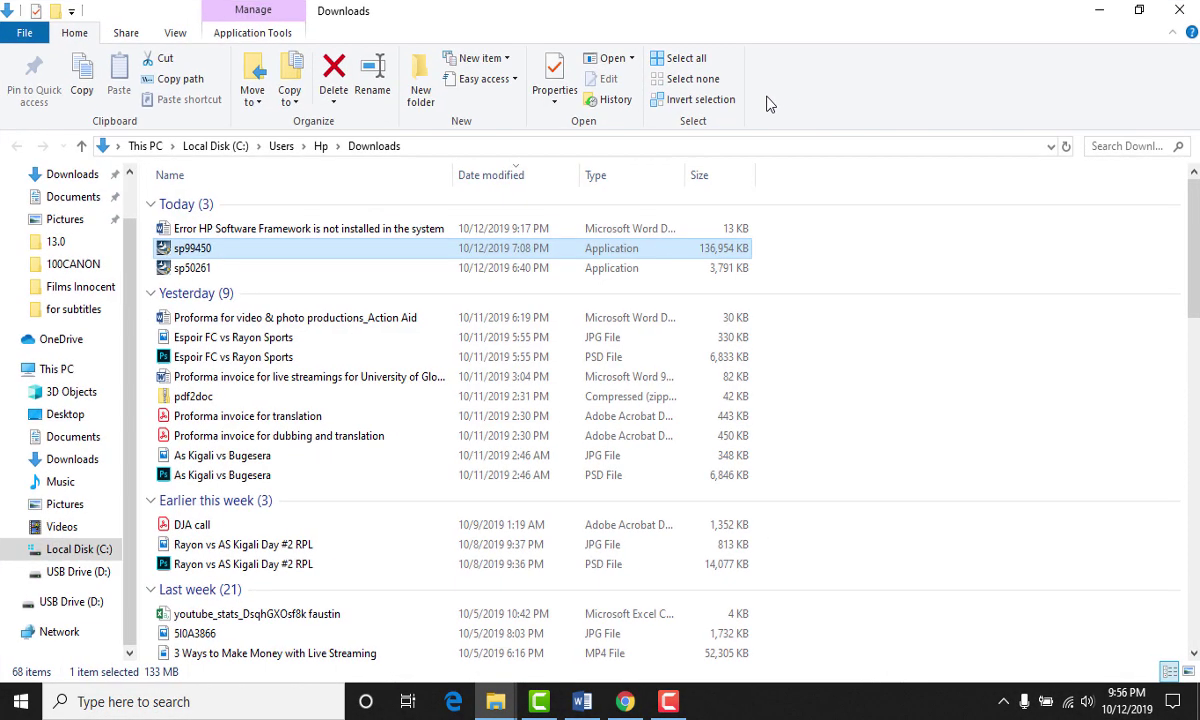
{"action": "double_click", "coordinate": [168, 256]}
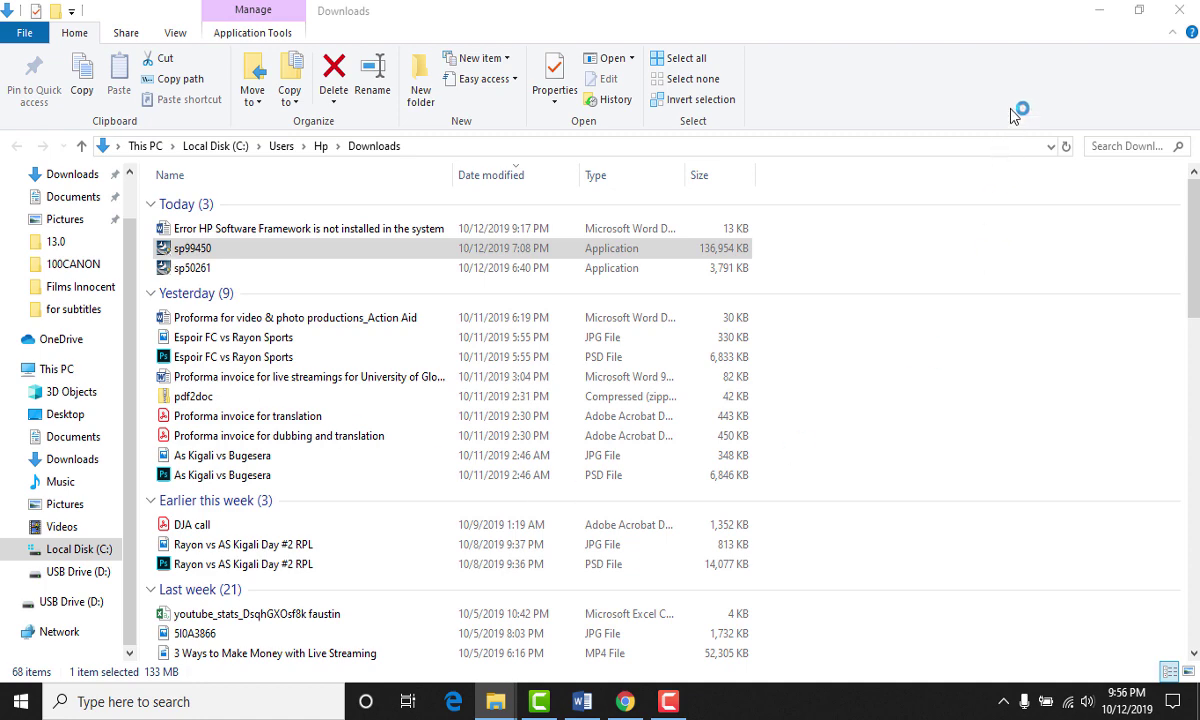
{"action": "left_click", "coordinate": [1100, 18]}
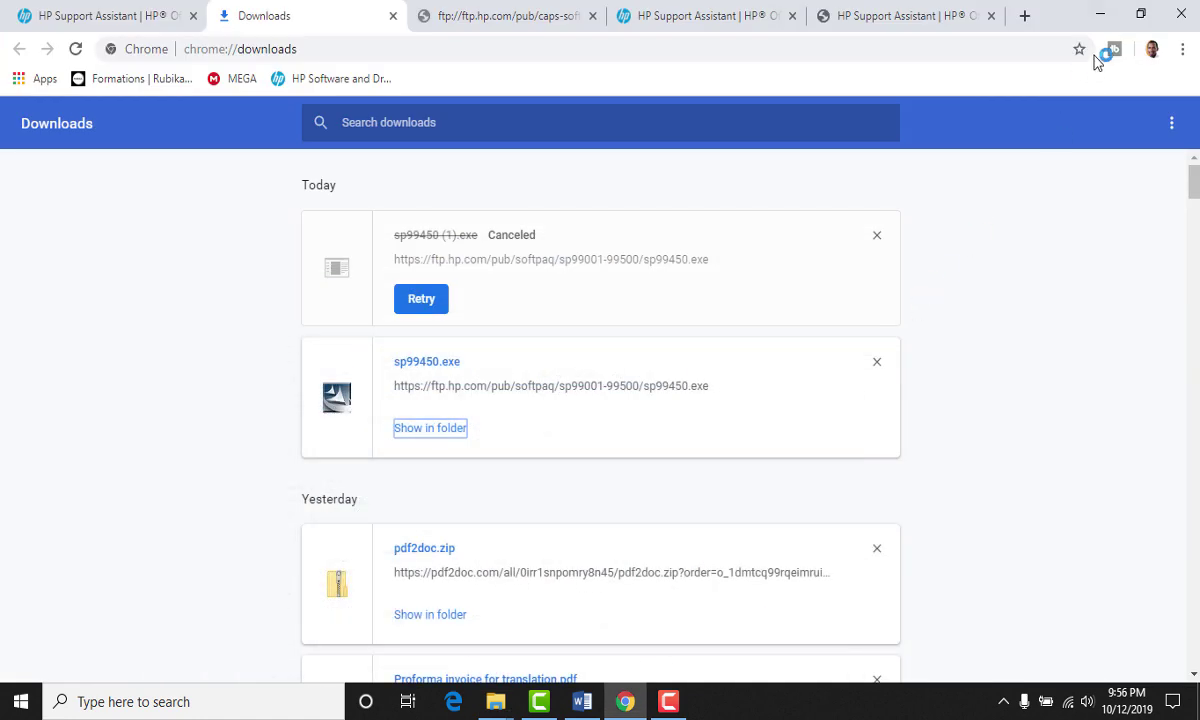
{"action": "left_click", "coordinate": [1101, 20]}
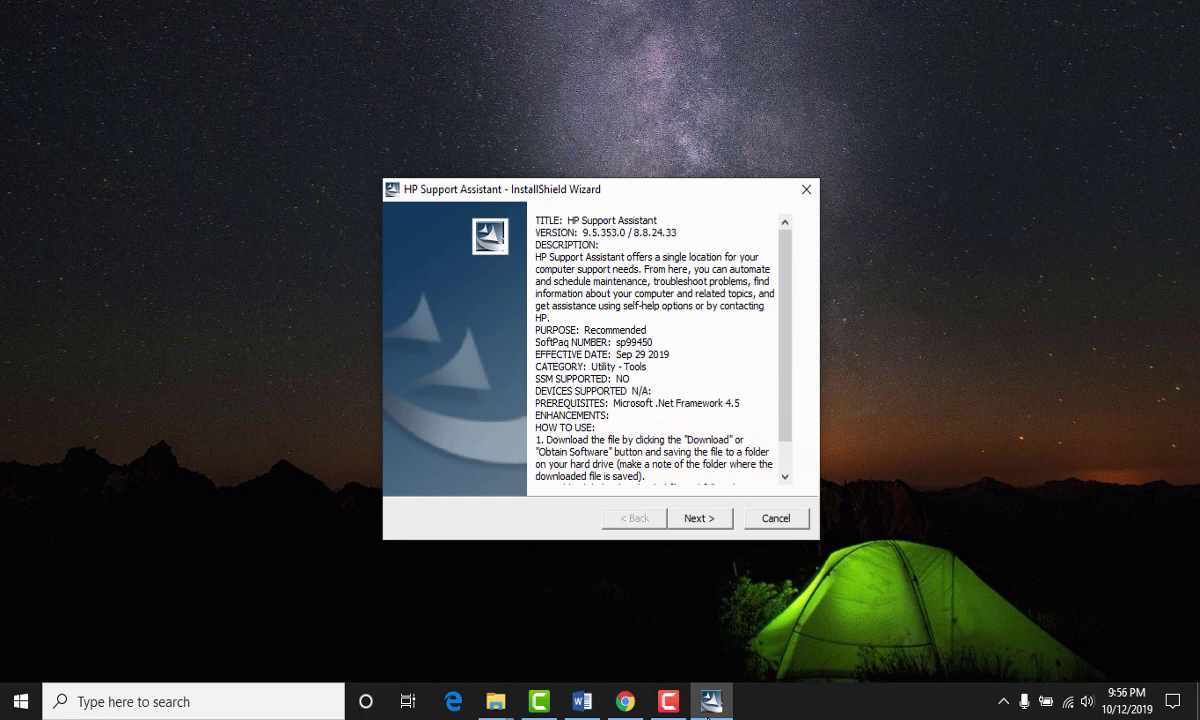
Install HP Support Assistant, accepting the license terms and adding the Quick Access toolbar to the taskbar.
{"action": "left_click", "coordinate": [700, 518]}
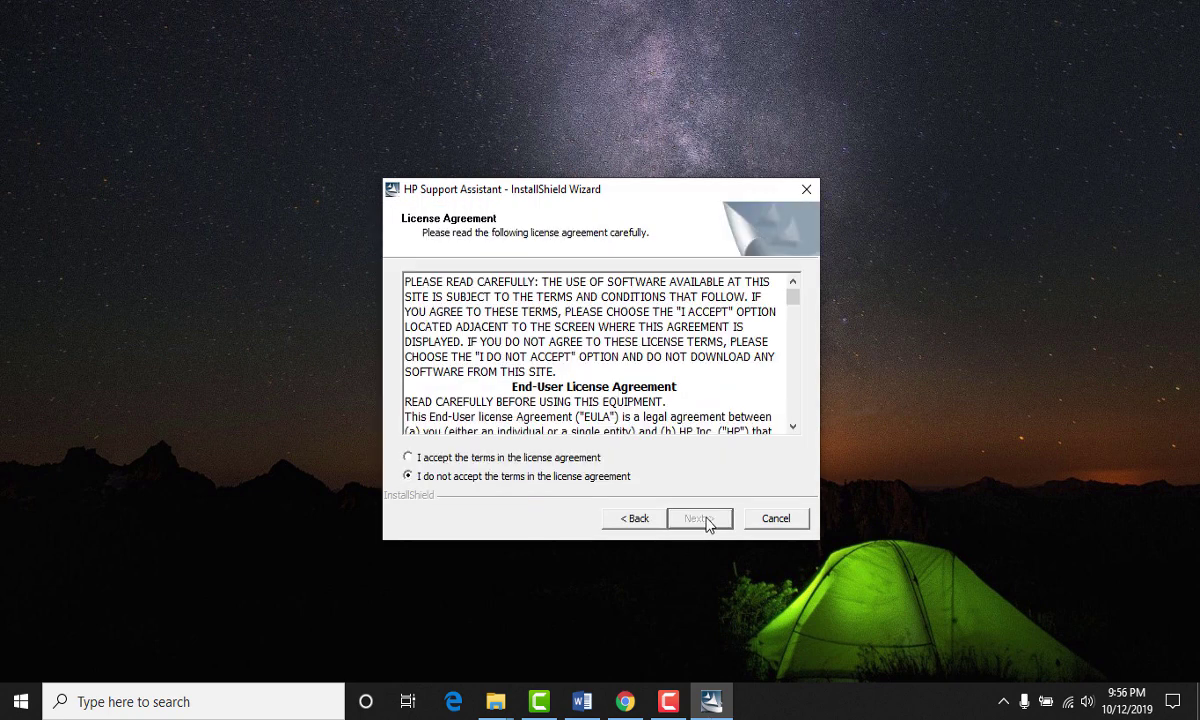
{"action": "left_click", "coordinate": [572, 460]}
{"action": "left_click", "coordinate": [703, 524]}
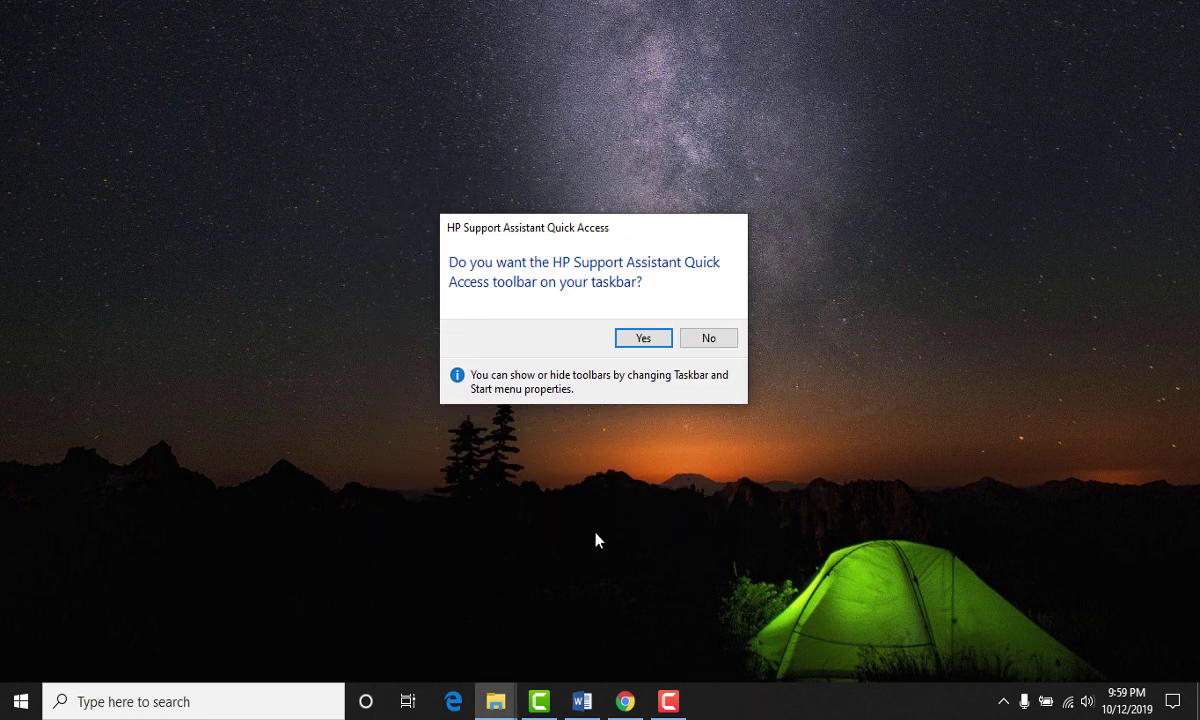
{"action": "key", "text": "Return"}
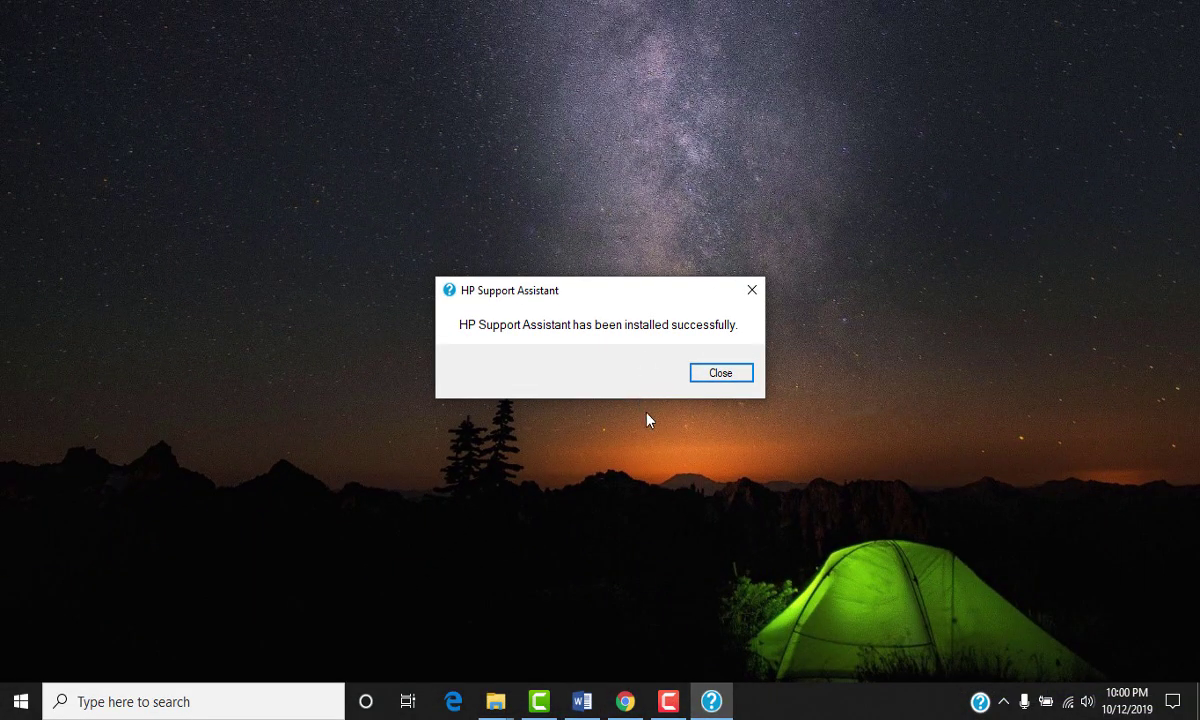
{"action": "left_click", "coordinate": [723, 383]}
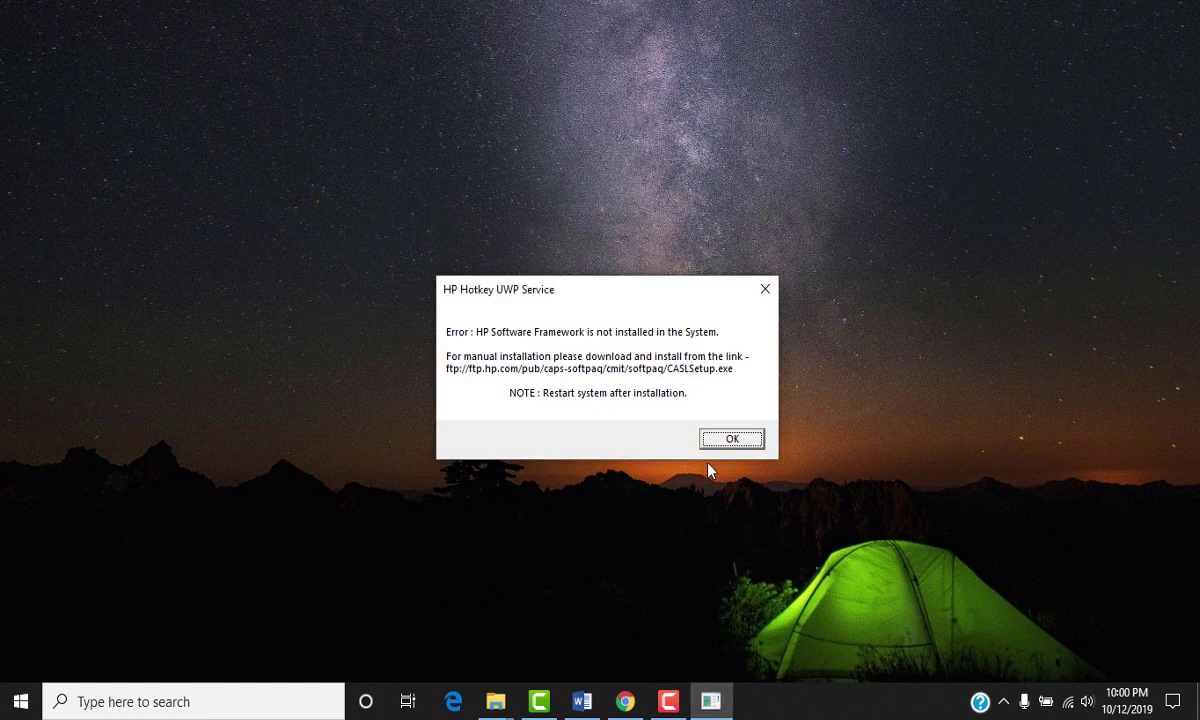
Dismiss the HP Hotkey UWP Service error message and restart the computer to complete the HP Support Assistant installation.
{"action": "left_click", "coordinate": [738, 442]}
{"action": "left_click", "coordinate": [736, 440]}
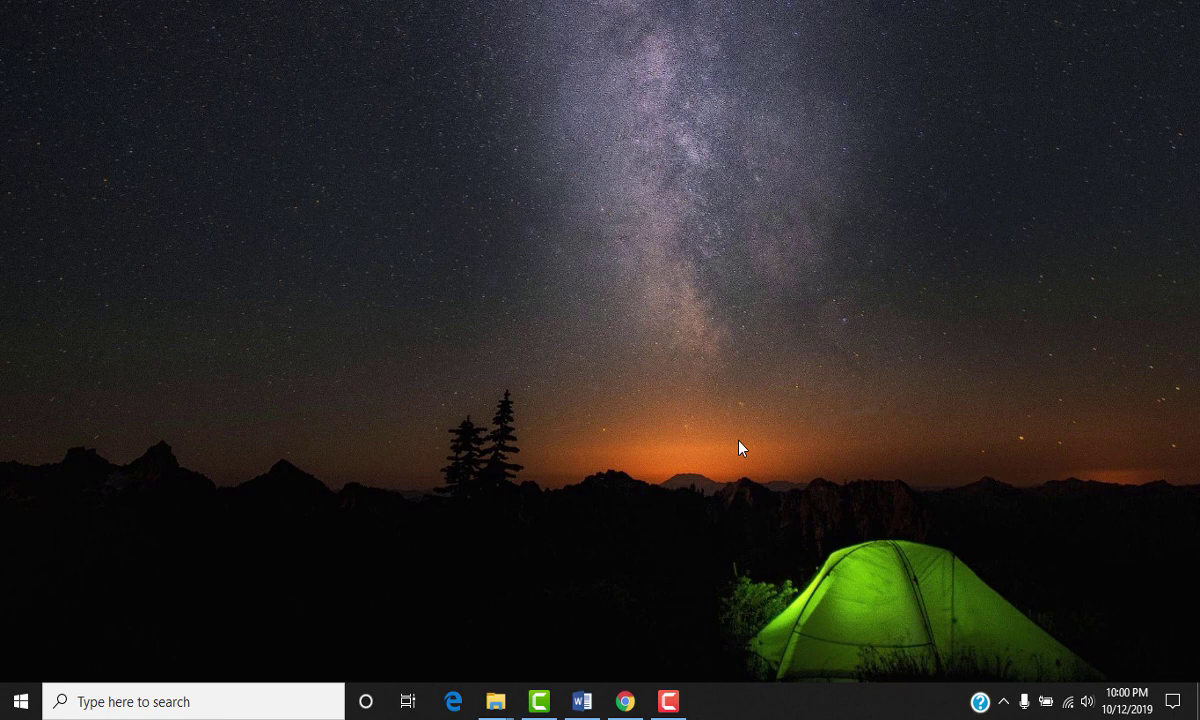
{"action": "key", "text": "super"}
{"action": "left_click", "coordinate": [21, 659]}
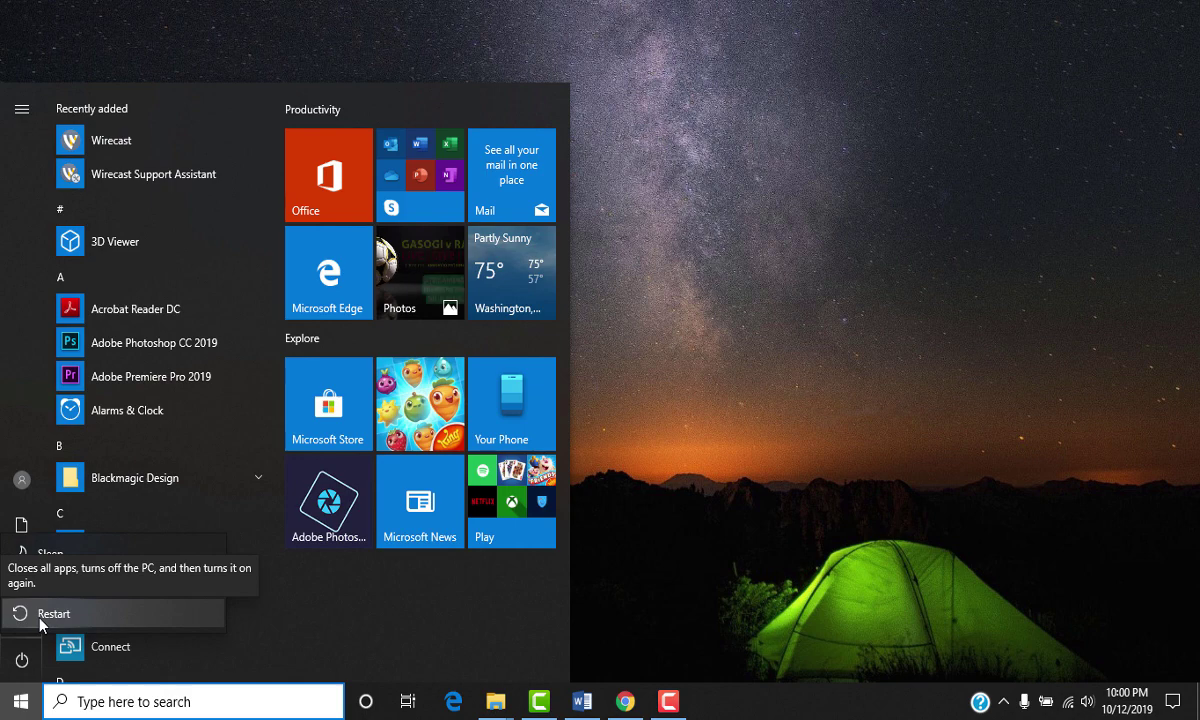
{"action": "left_click", "coordinate": [20, 703]}
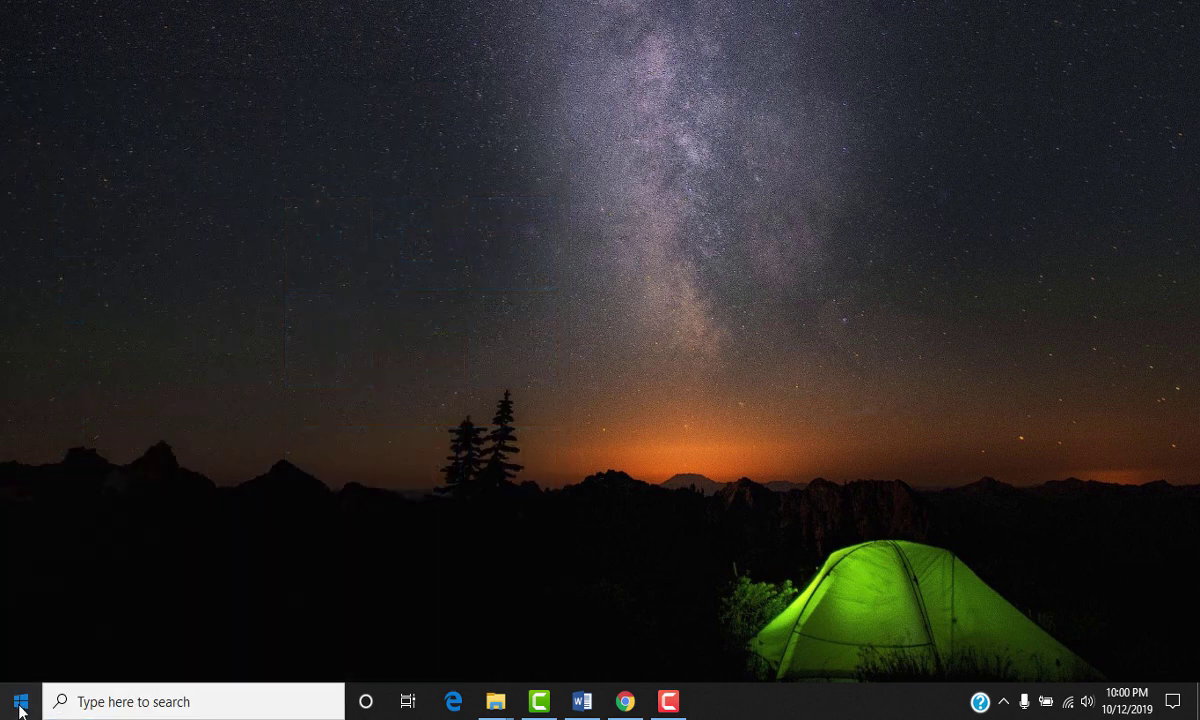
{"action": "left_click", "coordinate": [20, 703]}
{"action": "left_click", "coordinate": [22, 672]}
{"action": "left_click", "coordinate": [70, 614]}
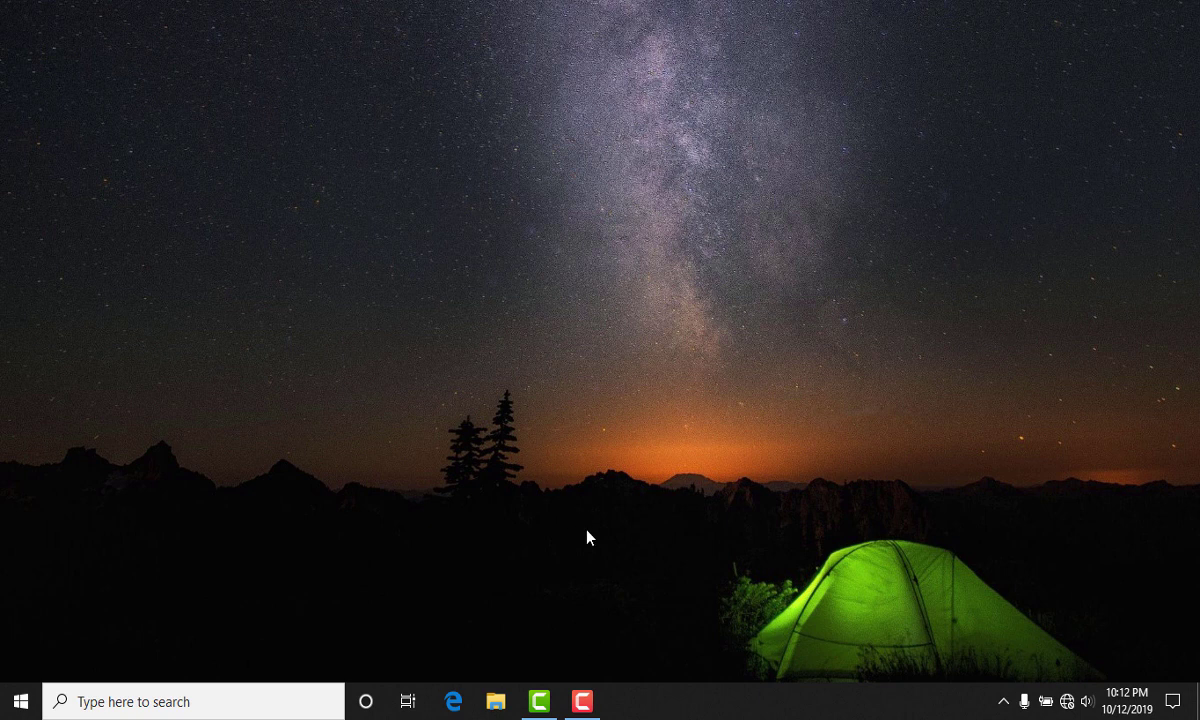
Test the laptop's brightness hotkeys by repeatedly lowering and raising the screen brightness, ending at a medium level.
{"action": "key", "text": "XF86MonBrightnessUp"}
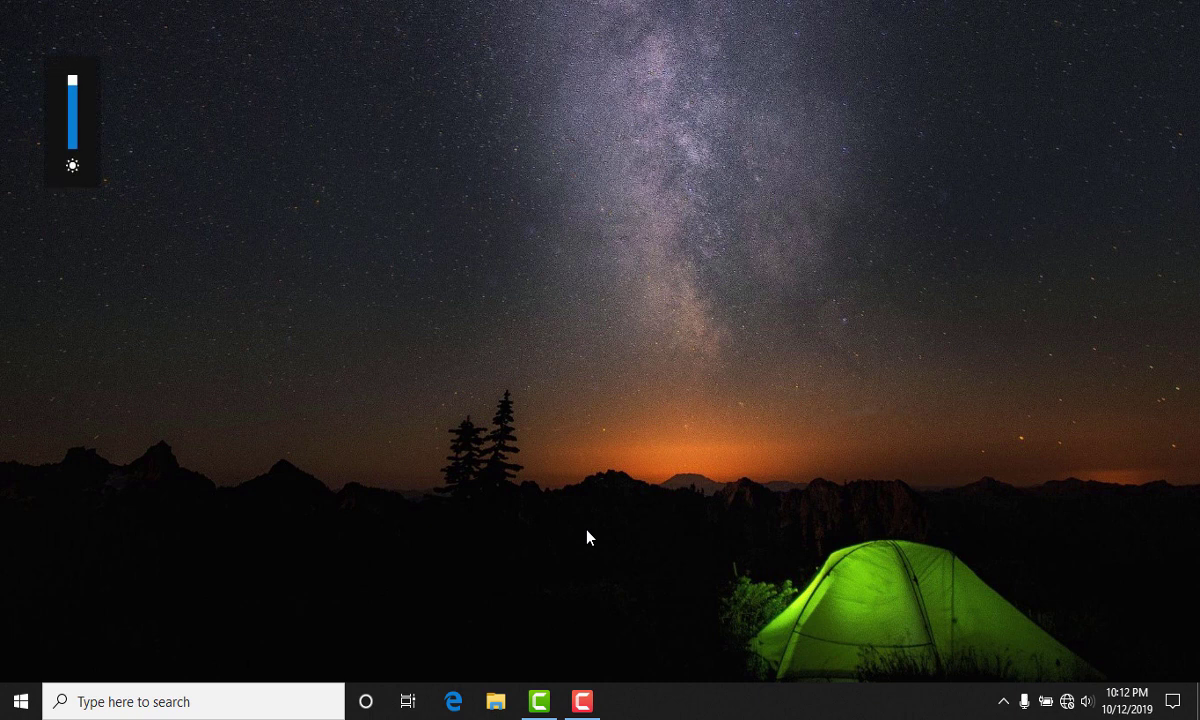
{"action": "key", "text": "XF86MonBrightnessDown"}
{"action": "key", "text": "XF86MonBrightnessDown"}
{"action": "key", "text": "XF86MonBrightnessDown"}
{"action": "key", "text": "XF86MonBrightnessDown"}
{"action": "key", "text": "XF86MonBrightnessDown"}
{"action": "key", "text": "XF86MonBrightnessDown"}
{"action": "key", "text": "XF86MonBrightnessDown"}
{"action": "key", "text": "XF86MonBrightnessDown"}
{"action": "key", "text": "XF86MonBrightnessDown"}
{"action": "key", "text": "XF86MonBrightnessDown"}
{"action": "key", "text": "XF86MonBrightnessUp"}
{"action": "key", "text": "XF86MonBrightnessUp"}
{"action": "key", "text": "XF86MonBrightnessUp"}
{"action": "key", "text": "XF86MonBrightnessUp"}
{"action": "key", "text": "XF86MonBrightnessUp"}
{"action": "key", "text": "XF86MonBrightnessUp"}
{"action": "key", "text": "XF86MonBrightnessUp"}
{"action": "key", "text": "XF86MonBrightnessUp"}
{"action": "key", "text": "XF86MonBrightnessUp"}
{"action": "key", "text": "XF86MonBrightnessDown"}
{"action": "key", "text": "XF86MonBrightnessDown"}
{"action": "key", "text": "XF86MonBrightnessUp"}
{"action": "key", "text": "XF86MonBrightnessUp"}
{"action": "key", "text": "XF86MonBrightnessDown"}
{"action": "key", "text": "XF86MonBrightnessDown"}
{"action": "key", "text": "XF86MonBrightnessDown"}
{"action": "key", "text": "XF86MonBrightnessDown"}
{"action": "key", "text": "XF86MonBrightnessDown"}
{"action": "key", "text": "XF86MonBrightnessDown"}
{"action": "key", "text": "XF86MonBrightnessDown"}
{"action": "key", "text": "XF86MonBrightnessUp"}
{"action": "key", "text": "XF86MonBrightnessUp"}
{"action": "key", "text": "XF86MonBrightnessUp"}
{"action": "key", "text": "XF86MonBrightnessUp"}
{"action": "key", "text": "XF86MonBrightnessUp"}
{"action": "key", "text": "XF86MonBrightnessUp"}
{"action": "key", "text": "XF86MonBrightnessUp"}
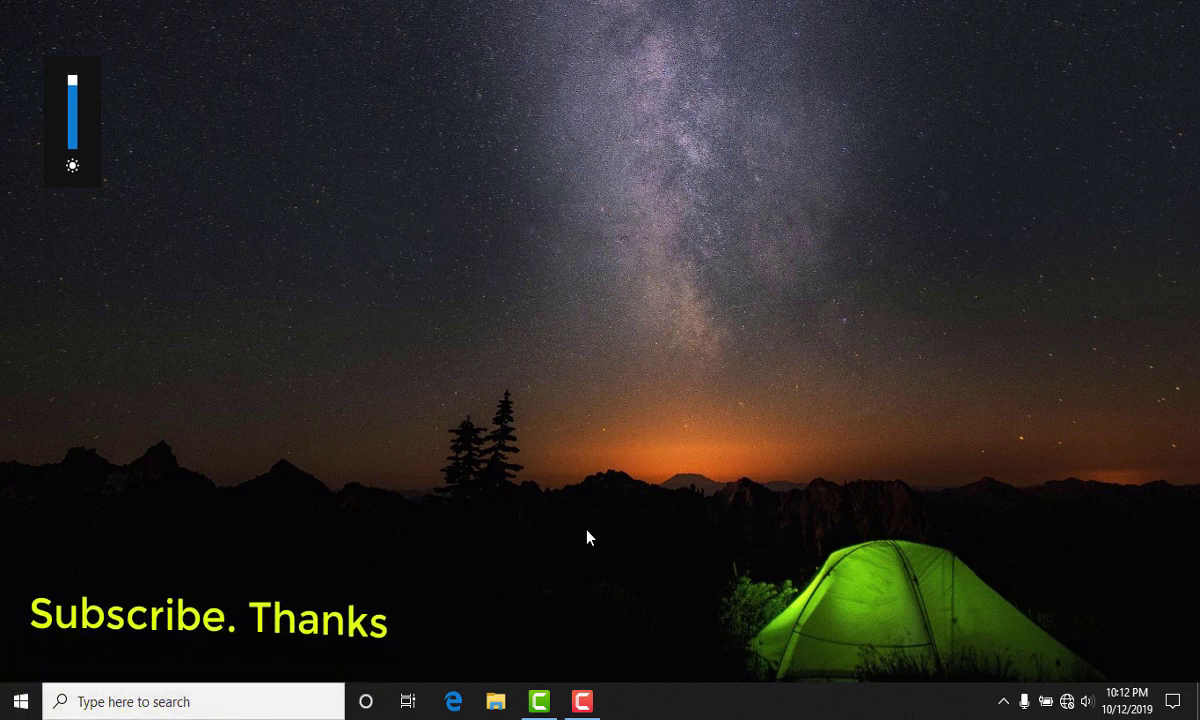
{"action": "key", "text": "XF86MonBrightnessDown"}
{"action": "key", "text": "XF86MonBrightnessDown"}
{"action": "key", "text": "XF86MonBrightnessDown"}
{"action": "key", "text": "XF86MonBrightnessDown"}
{"action": "key", "text": "XF86MonBrightnessDown"}
{"action": "key", "text": "XF86MonBrightnessDown"}
{"action": "key", "text": "XF86MonBrightnessDown"}
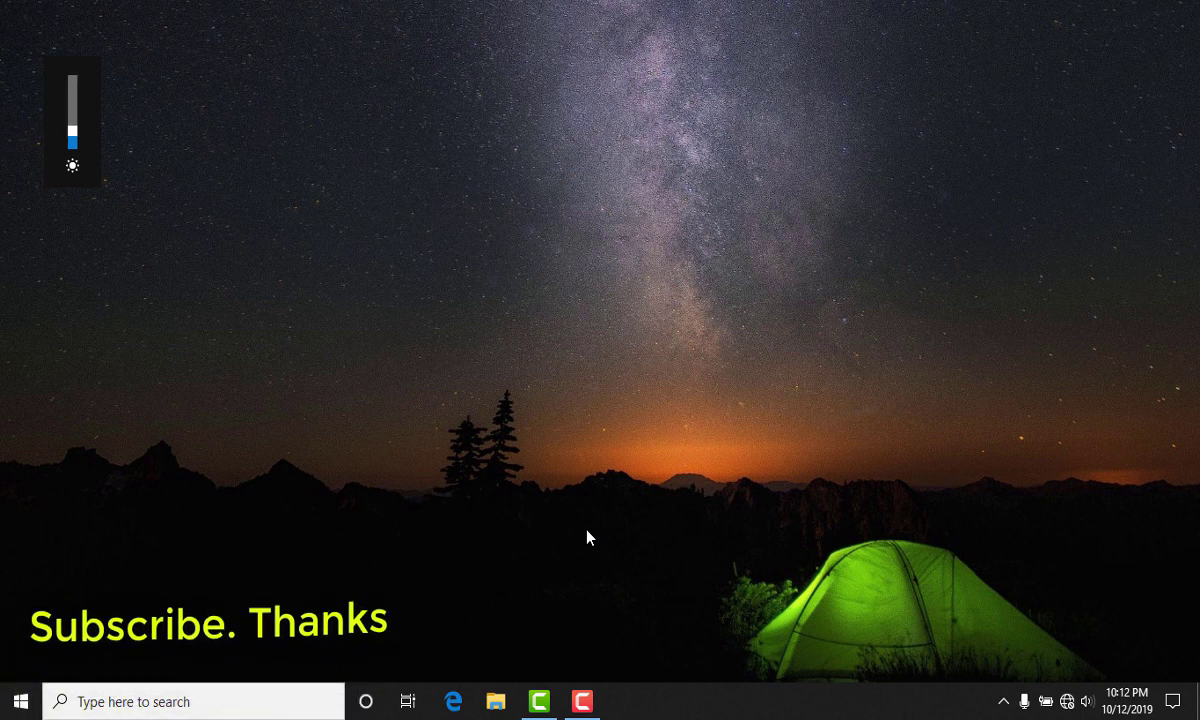
{"action": "key", "text": "XF86MonBrightnessUp"}
{"action": "key", "text": "XF86MonBrightnessUp"}
{"action": "key", "text": "XF86MonBrightnessUp"}
{"action": "key", "text": "XF86MonBrightnessUp"}
{"action": "key", "text": "XF86MonBrightnessUp"}
{"action": "key", "text": "XF86MonBrightnessUp"}
{"action": "key", "text": "XF86MonBrightnessUp"}
{"action": "key", "text": "XF86MonBrightnessDown"}
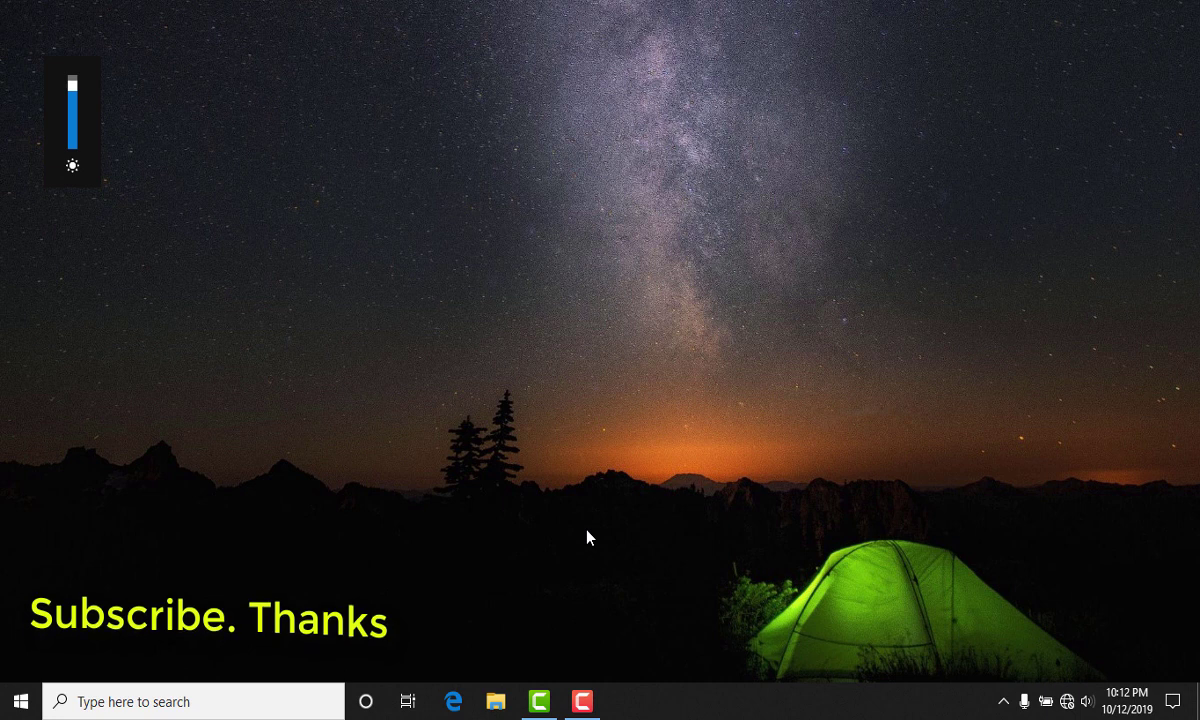
{"action": "key", "text": "XF86MonBrightnessUp"}
{"action": "key", "text": "XF86MonBrightnessDown"}
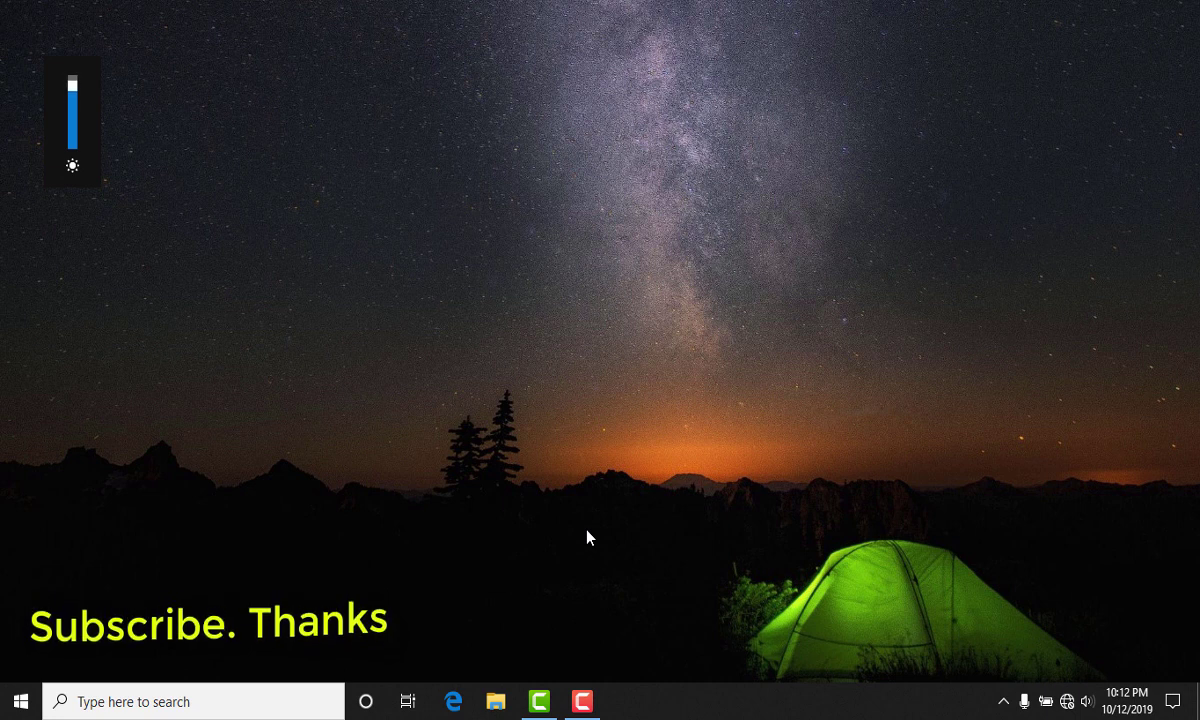
{"action": "key", "text": "XF86MonBrightnessUp"}
{"action": "key", "text": "XF86MonBrightnessDown"}
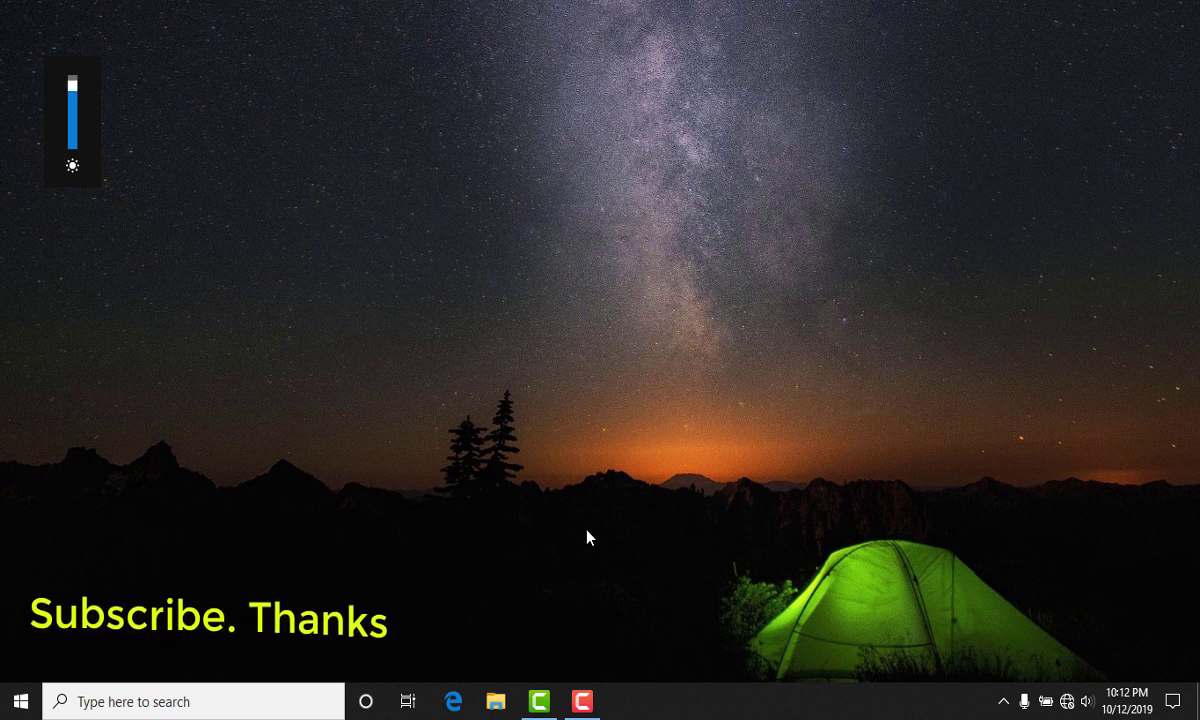
{"action": "key", "text": "XF86MonBrightnessDown"}
{"action": "key", "text": "XF86MonBrightnessUp"}
{"action": "key", "text": "XF86MonBrightnessUp"}
{"action": "key", "text": "XF86MonBrightnessDown"}
{"action": "key", "text": "XF86MonBrightnessUp"}
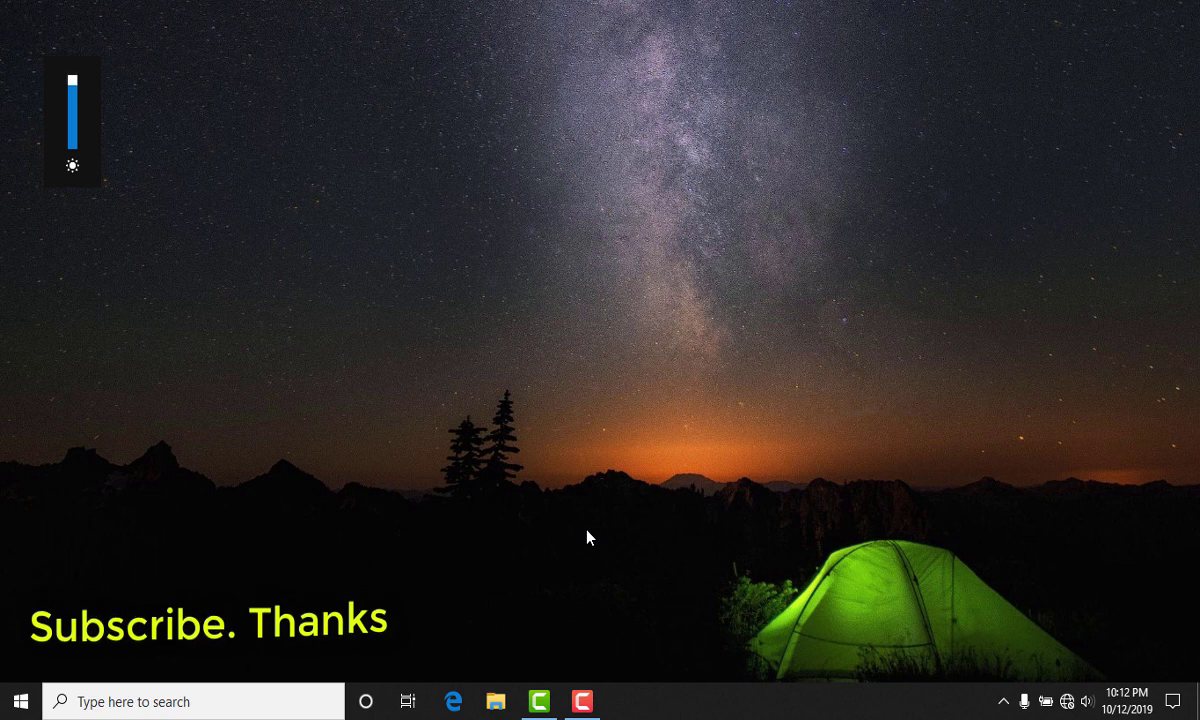
{"action": "key", "text": "XF86MonBrightnessDown"}
{"action": "key", "text": "XF86MonBrightnessUp"}
{"action": "key", "text": "XF86MonBrightnessDown"}
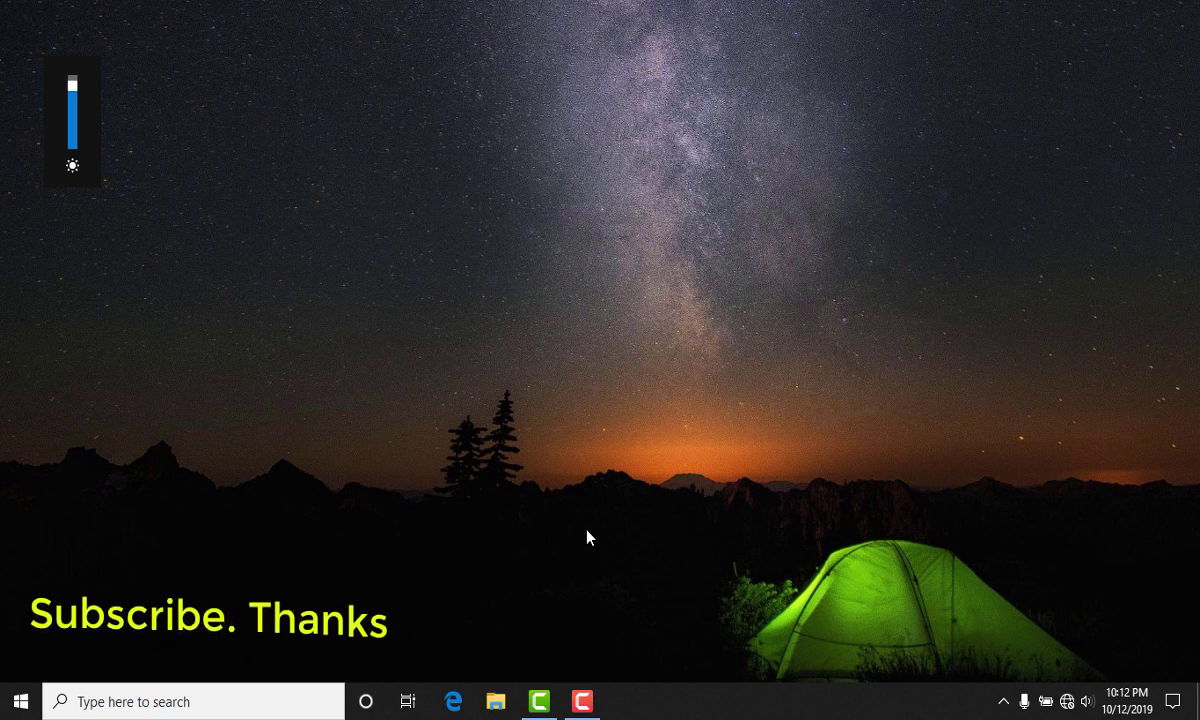
{"action": "key", "text": "XF86MonBrightnessUp"}
{"action": "key", "text": "XF86MonBrightnessDown"}
{"action": "key", "text": "XF86MonBrightnessDown"}
{"action": "key", "text": "XF86MonBrightnessUp"}
{"action": "key", "text": "XF86MonBrightnessUp"}
{"action": "key", "text": "XF86MonBrightnessDown"}
{"action": "key", "text": "XF86MonBrightnessDown"}
{"action": "key", "text": "XF86MonBrightnessDown"}
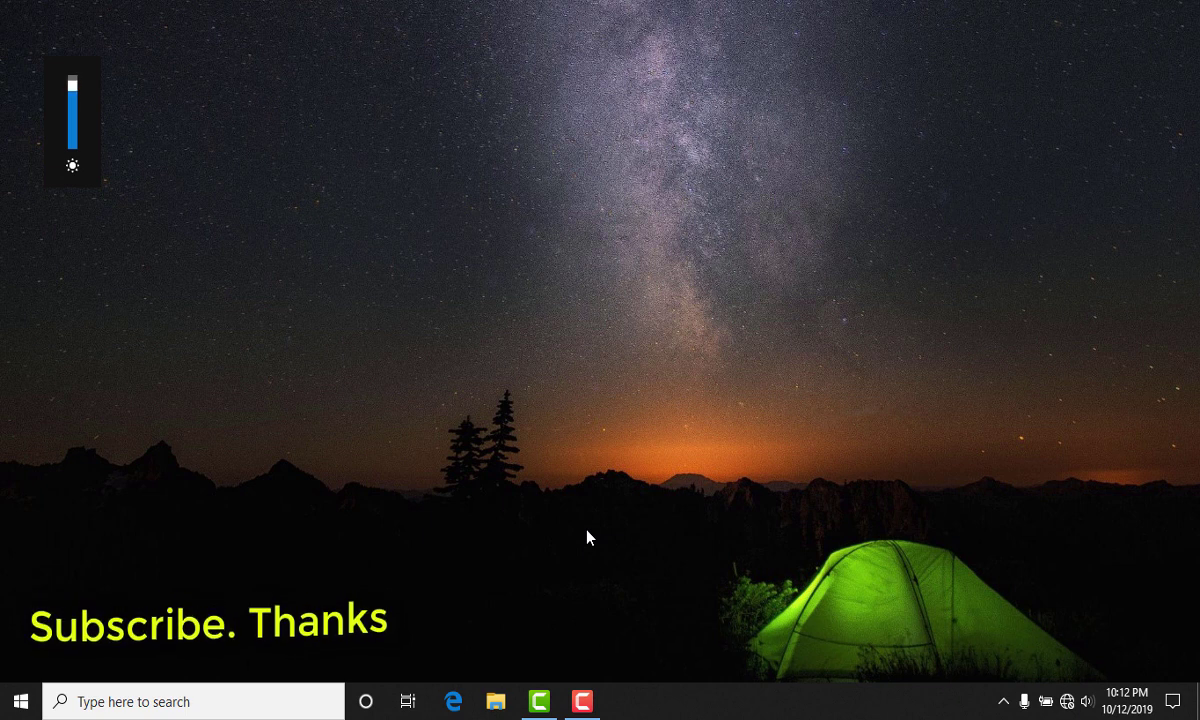
{"action": "key", "text": "XF86MonBrightnessDown"}
{"action": "key", "text": "XF86MonBrightnessDown"}
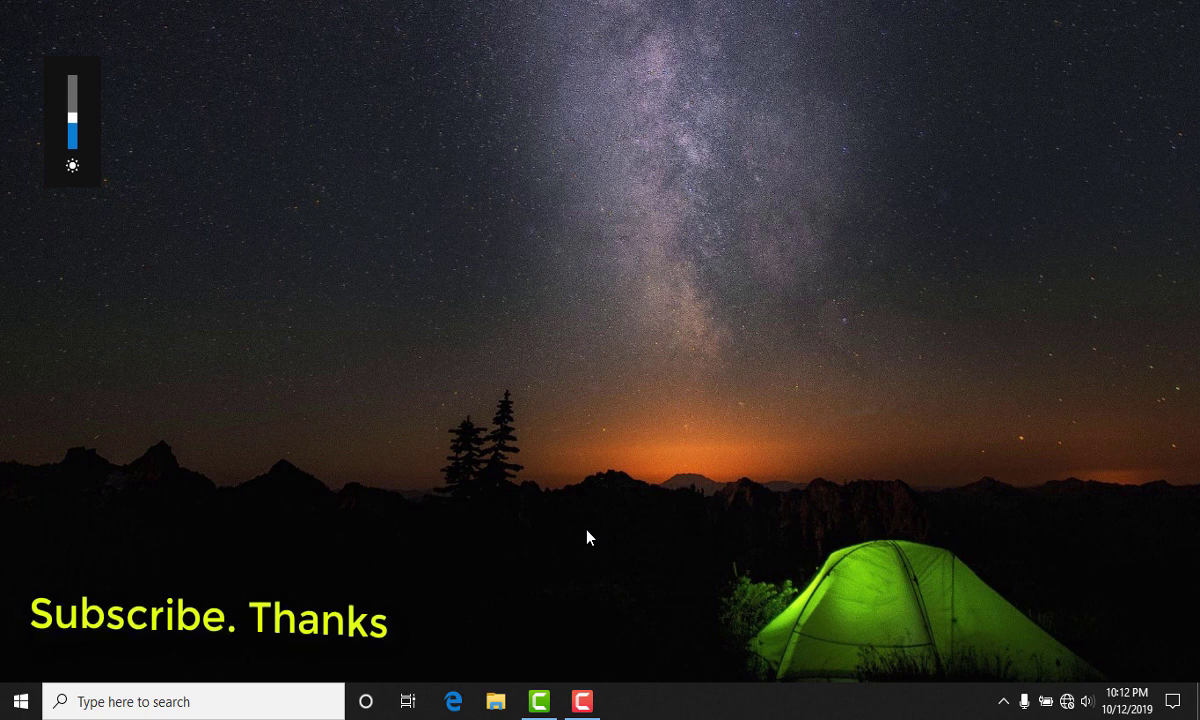
{"action": "key", "text": "XF86MonBrightnessUp"}
{"action": "key", "text": "XF86MonBrightnessDown"}
{"action": "key", "text": "XF86MonBrightnessDown"}
{"action": "key", "text": "XF86MonBrightnessDown"}
{"action": "key", "text": "XF86MonBrightnessUp"}
{"action": "key", "text": "XF86MonBrightnessUp"}
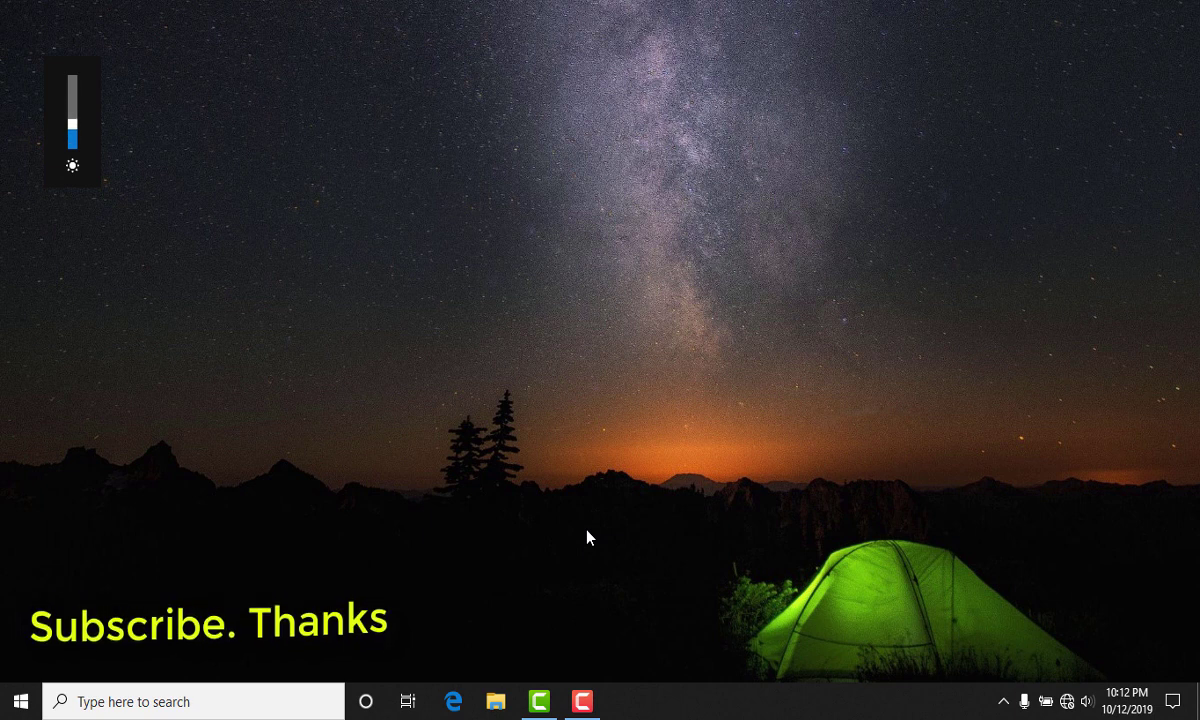
{"action": "key", "text": "XF86MonBrightnessUp"}
{"action": "key", "text": "XF86MonBrightnessDown"}
{"action": "key", "text": "XF86MonBrightnessDown"}
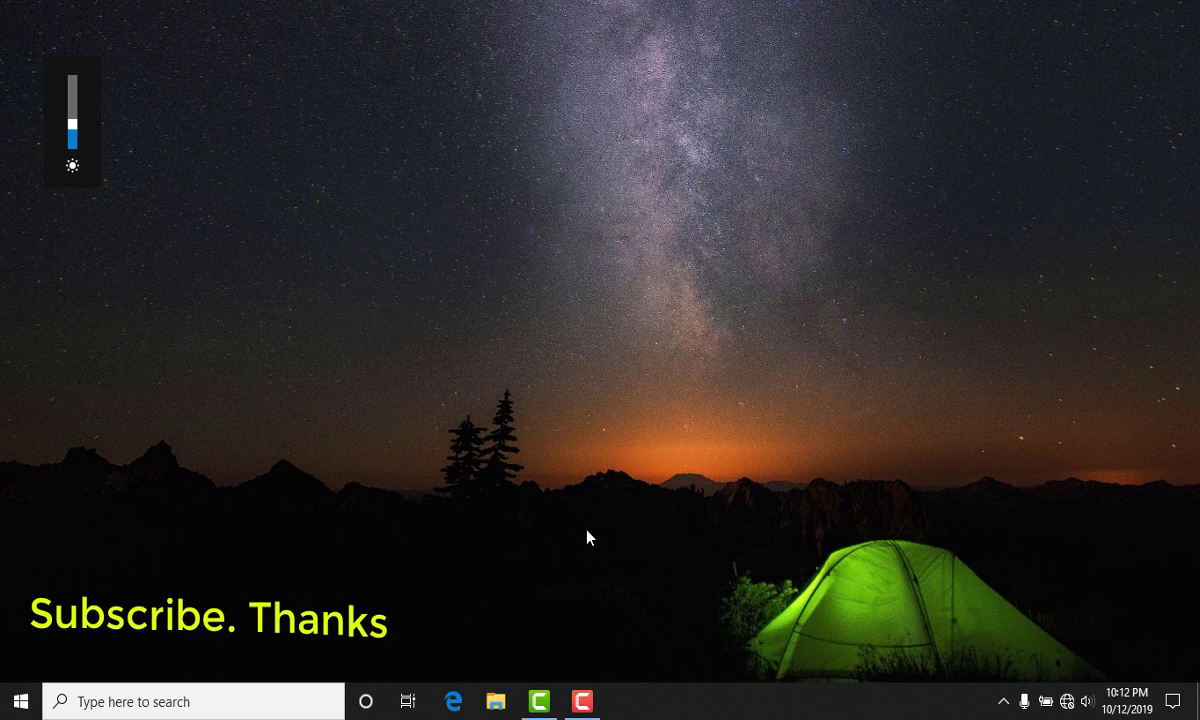
{"action": "key", "text": "XF86MonBrightnessUp"}
{"action": "key", "text": "XF86MonBrightnessUp"}
{"action": "key", "text": "XF86MonBrightnessUp"}
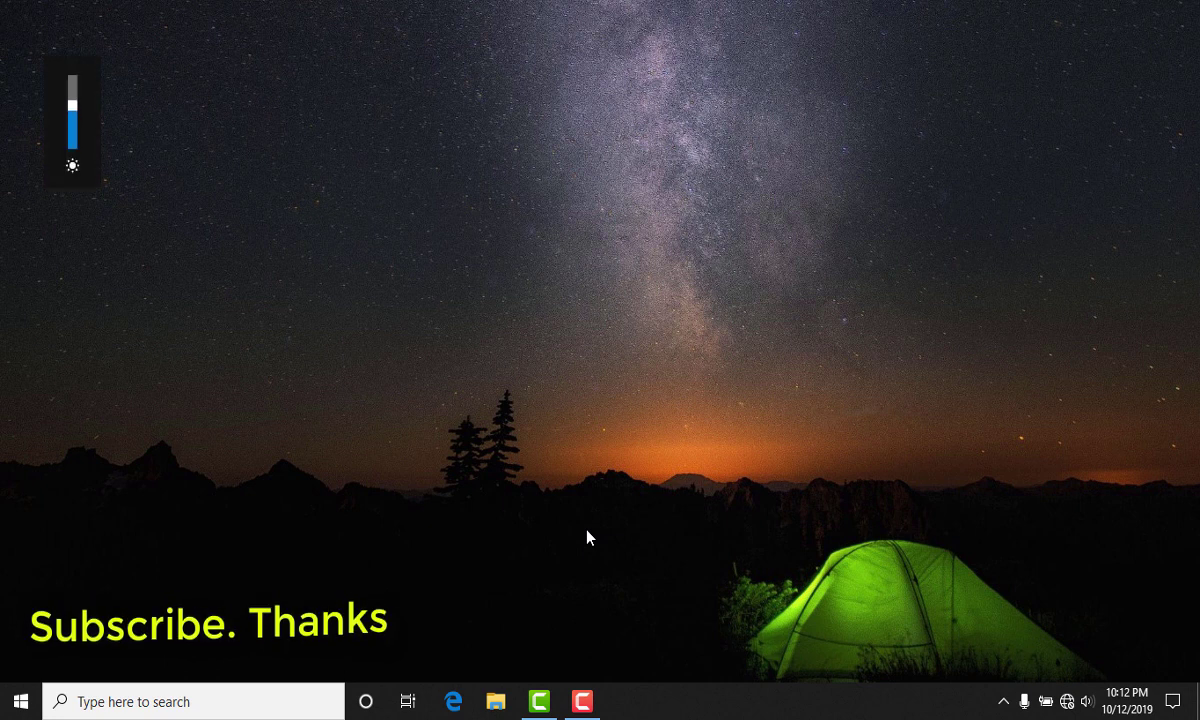
{"action": "key", "text": "XF86MonBrightnessDown"}
{"action": "key", "text": "XF86MonBrightnessDown"}
{"action": "key", "text": "XF86MonBrightnessUp"}
{"action": "key", "text": "XF86MonBrightnessUp"}
{"action": "key", "text": "XF86MonBrightnessDown"}
{"action": "key", "text": "XF86MonBrightnessDown"}
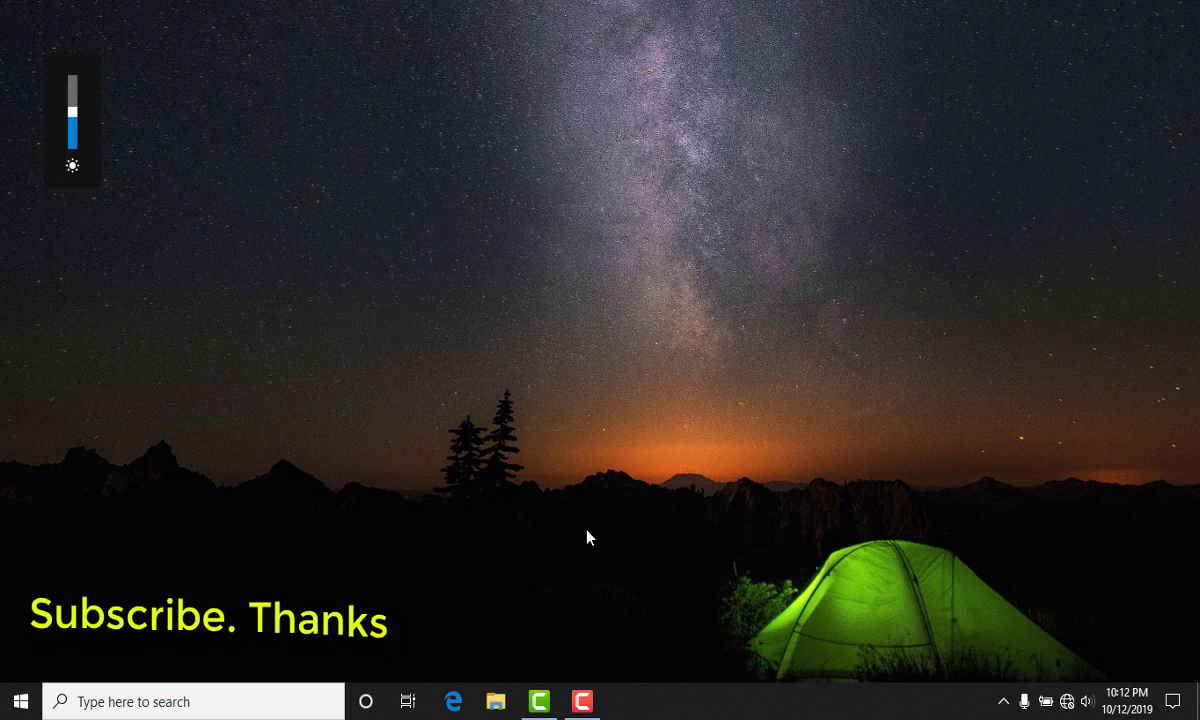
{"action": "key", "text": "XF86MonBrightnessUp"}
{"action": "key", "text": "XF86MonBrightnessDown"}
{"action": "key", "text": "XF86MonBrightnessDown"}
{"action": "key", "text": "XF86MonBrightnessUp"}
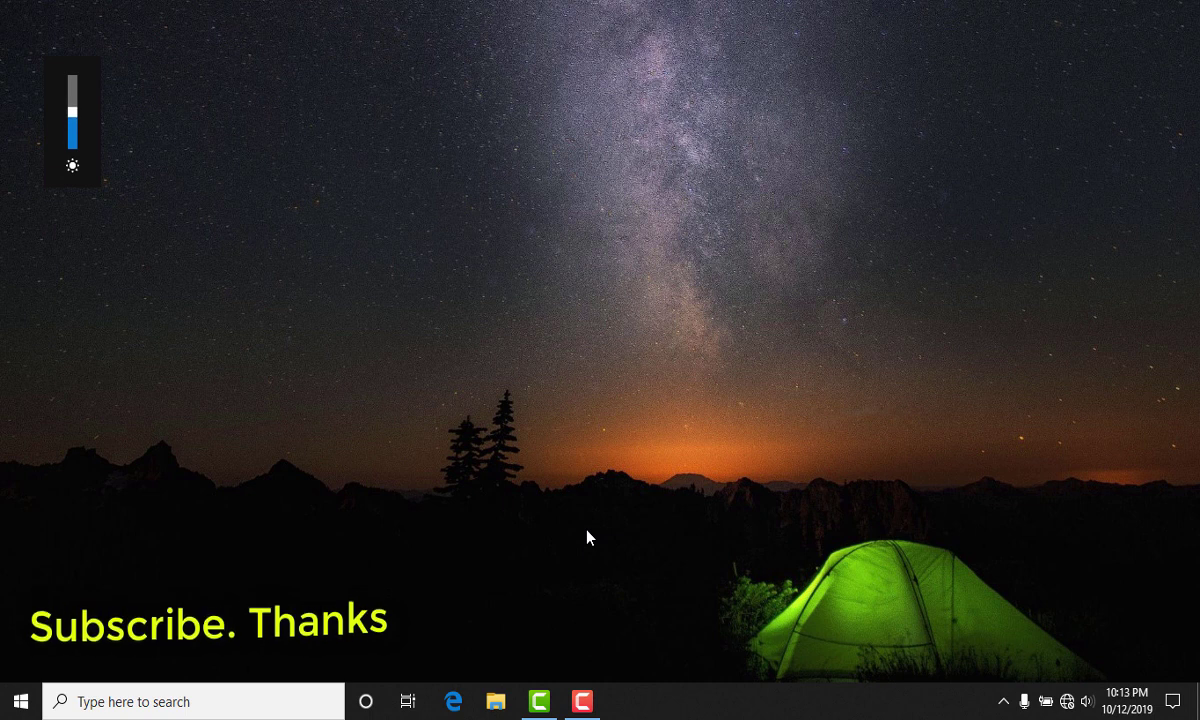
{"action": "key", "text": "XF86MonBrightnessUp"}
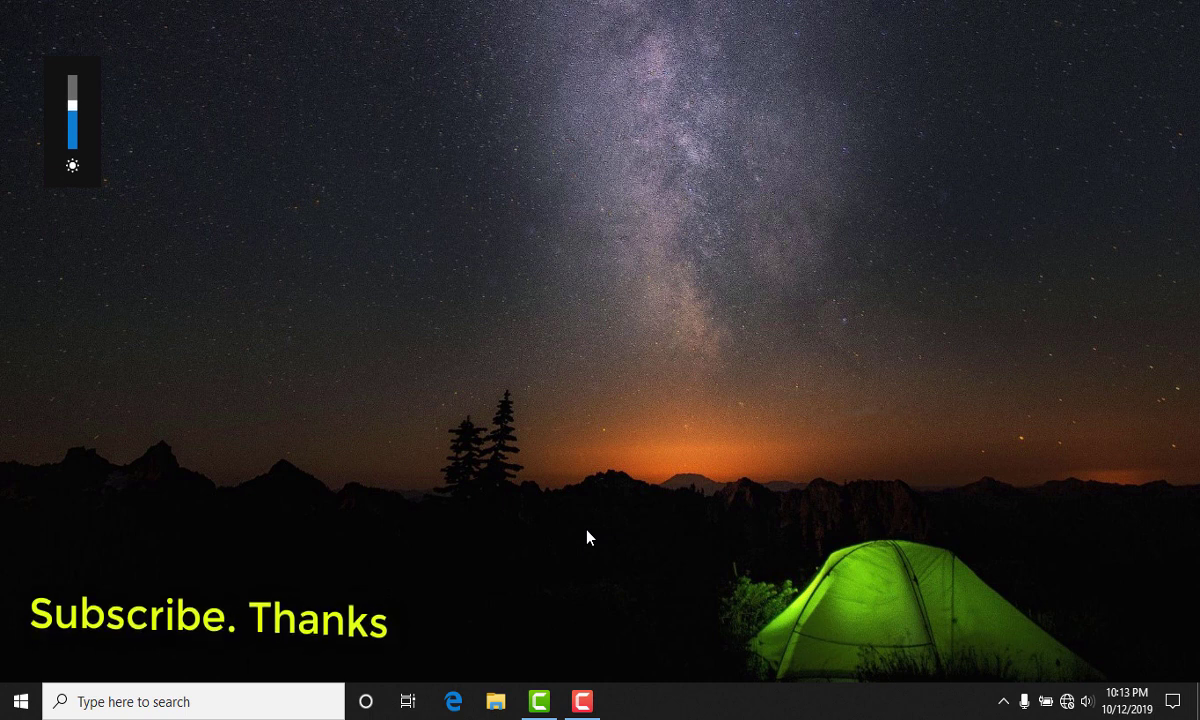